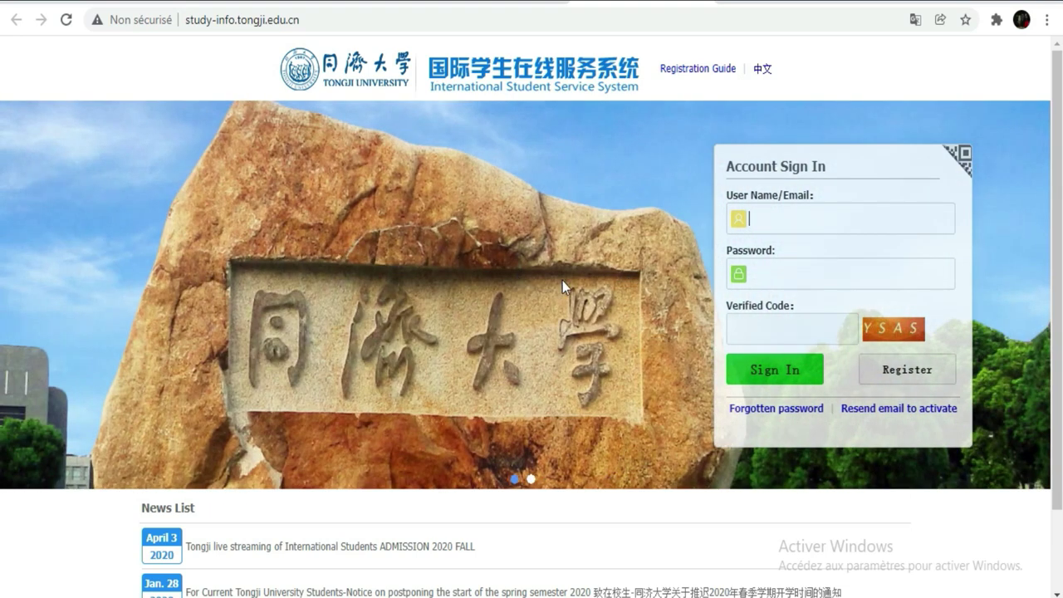
Switch to the Chinese Government Scholarship Information System site and open its new-account registration form
key("ctrl+Tab")
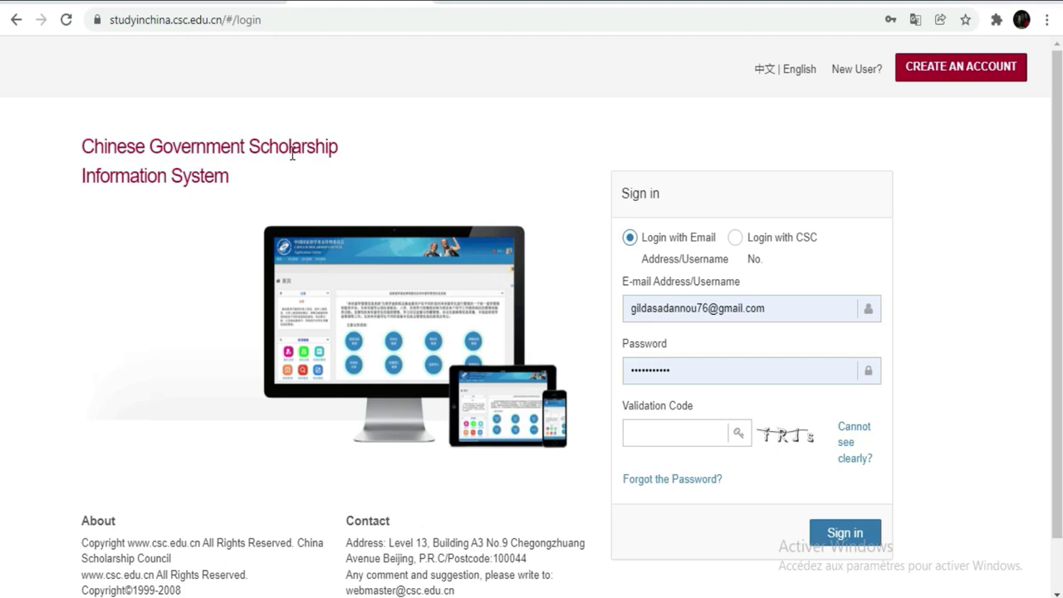
left_click_drag(77, 140, 161, 150)
left_click(160, 149)
left_click_drag(232, 183, 81, 143)
left_click(80, 145)
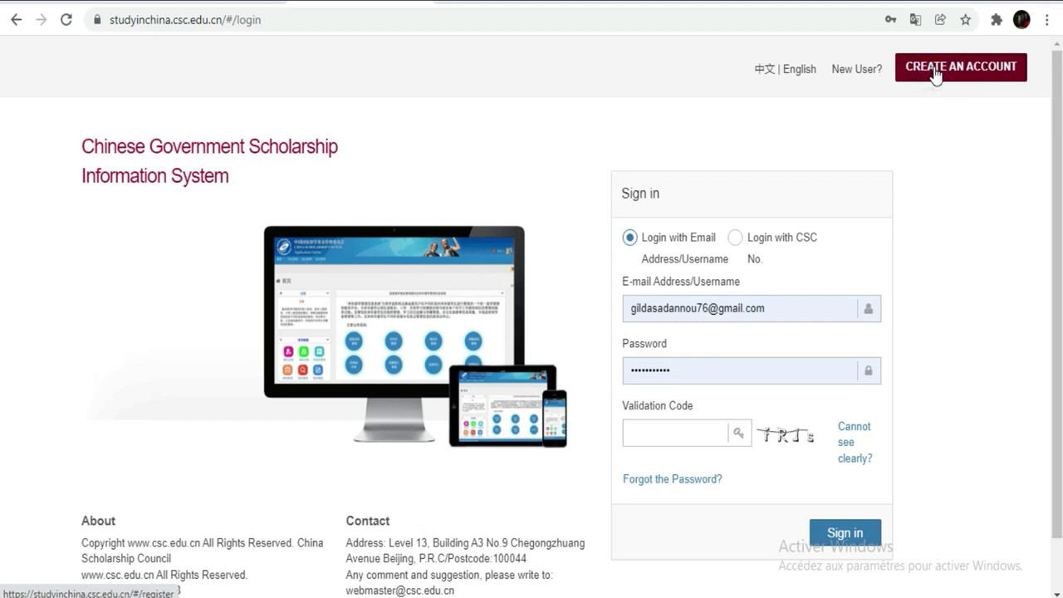
left_click(865, 74)
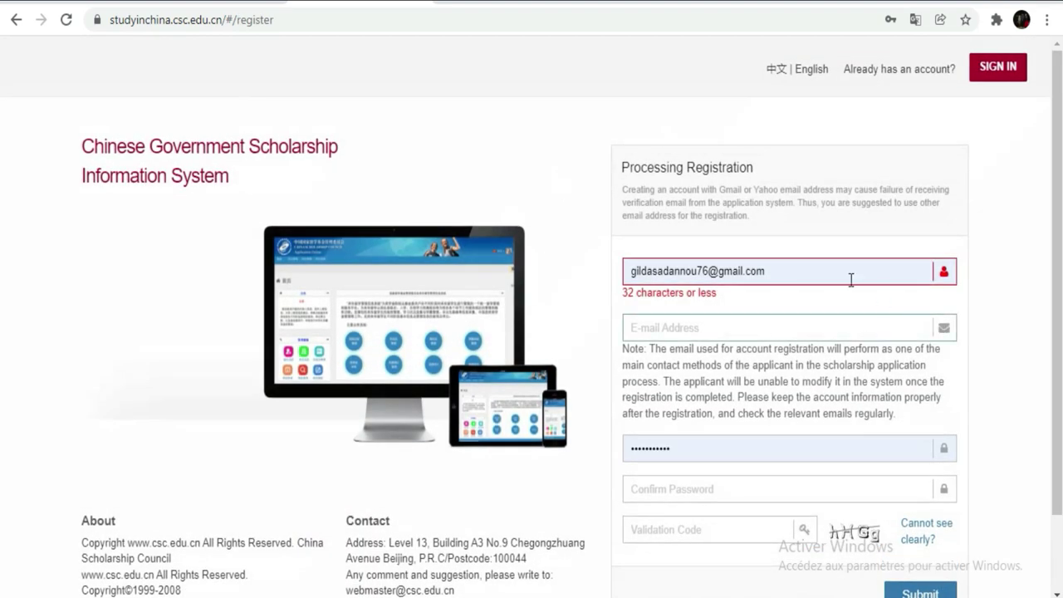
Reload the registration form and bring up the on-screen keyboard beside it, lowered over the monitor illustration
key("F5")
key("ctrl+super+o")
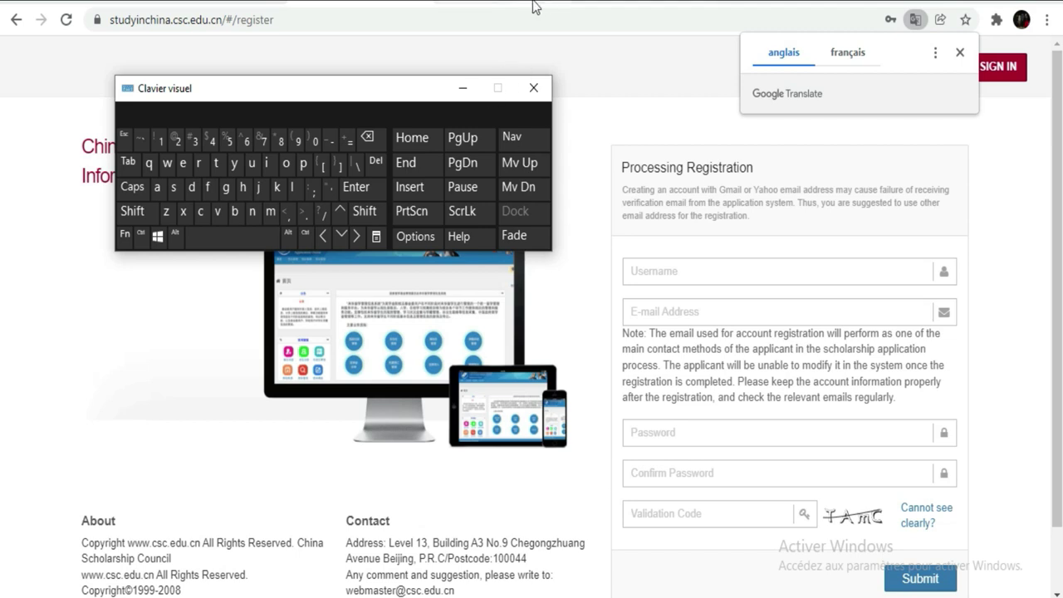
left_click_drag(418, 97, 442, 270)
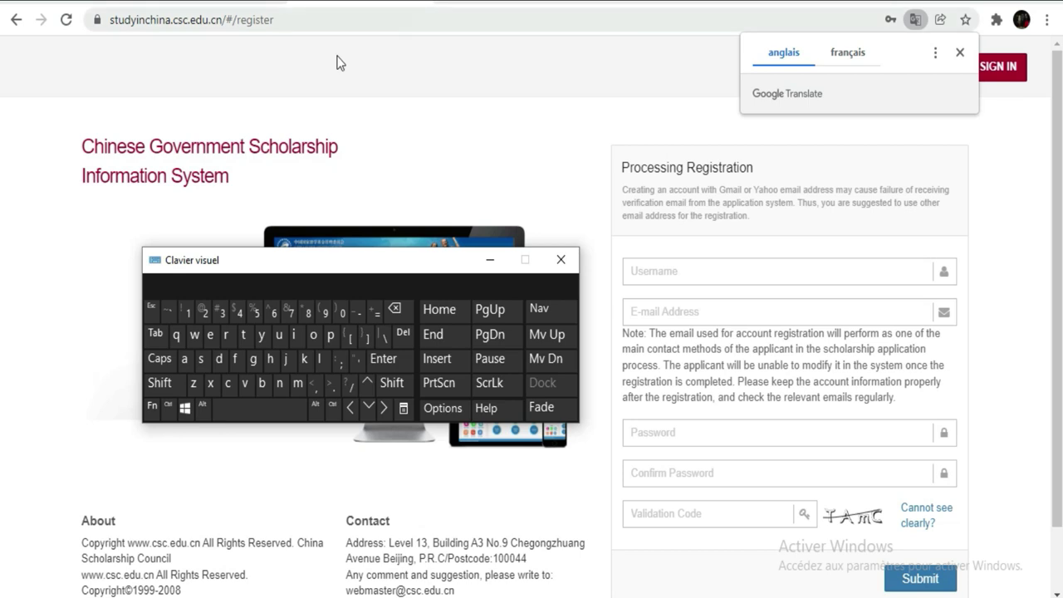
triple_click(76, 146)
left_click(55, 148)
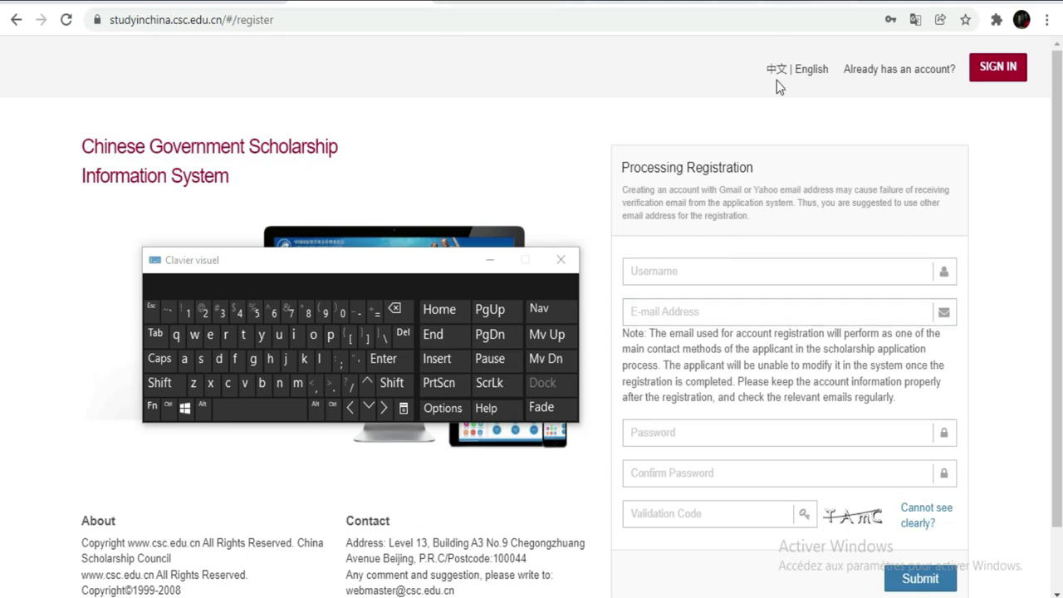
left_click(613, 3)
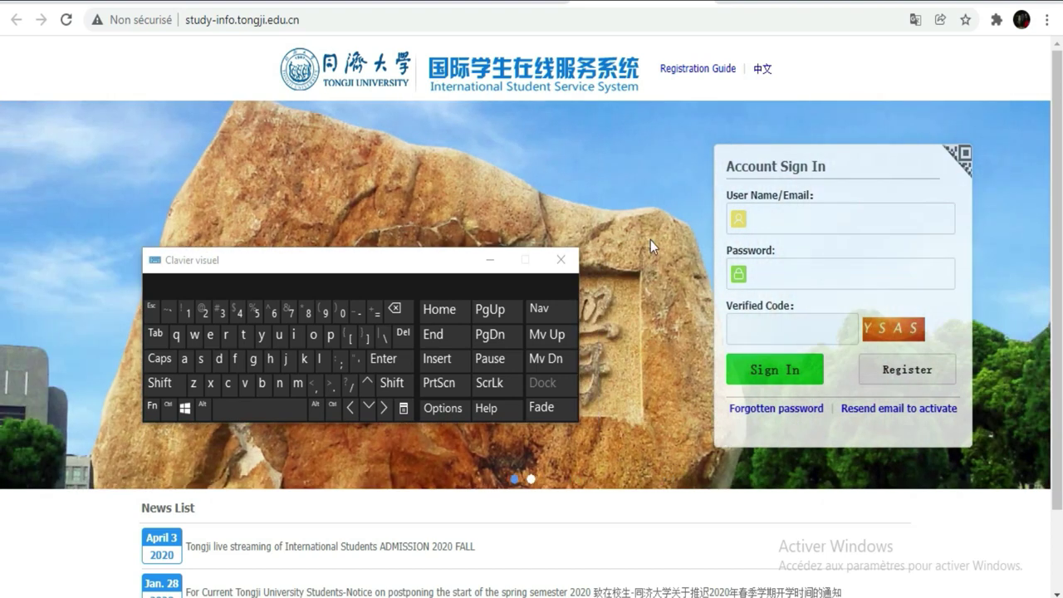
left_click(357, 2)
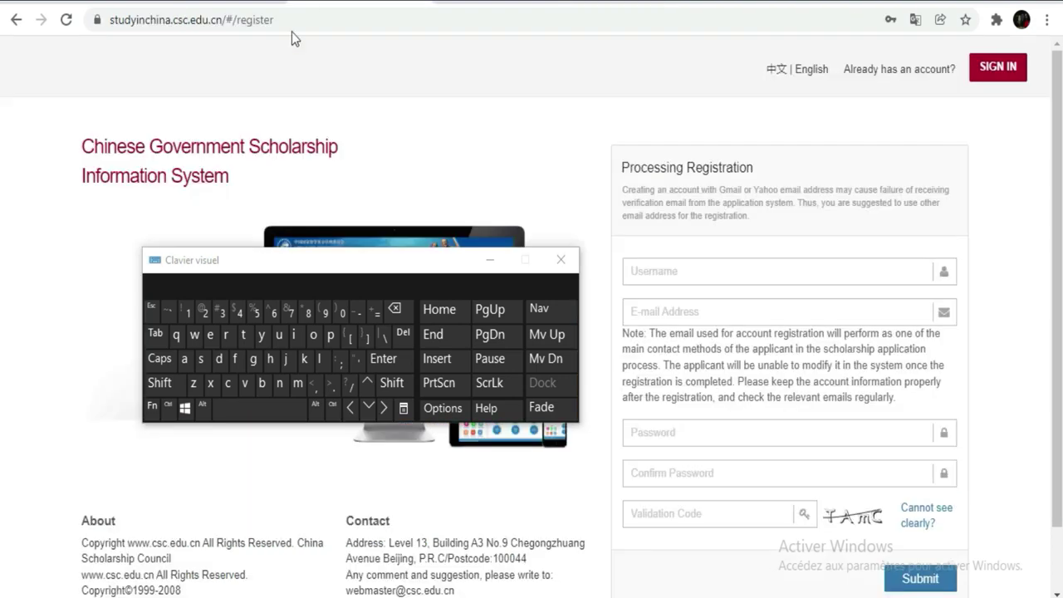
Reposition the on-screen keyboard away from the form and enter the applicant's username in the registration form
left_click(758, 264)
left_click_drag(419, 262, 400, 120)
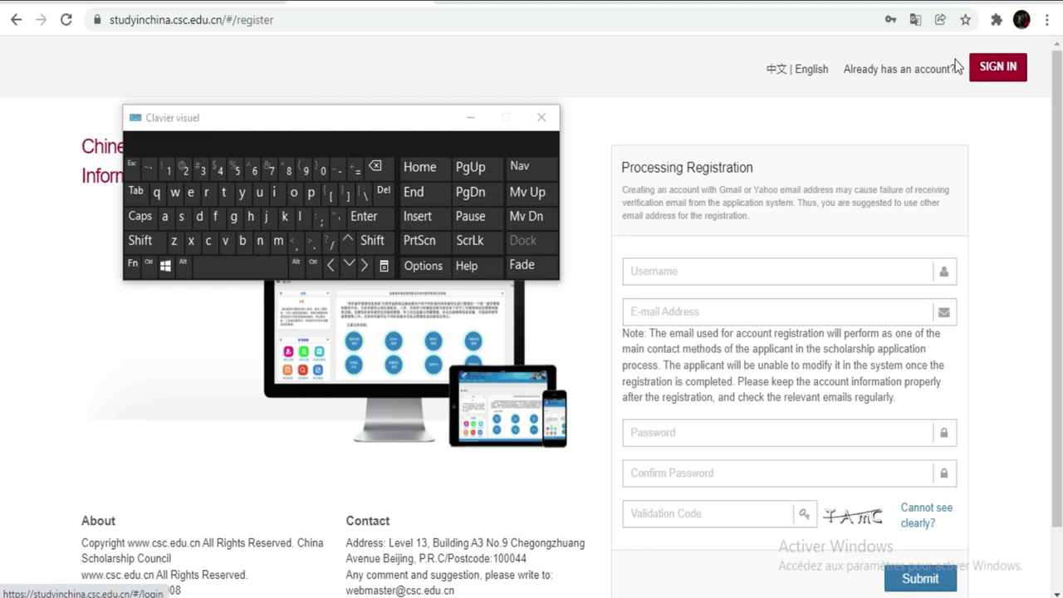
left_click(669, 272)
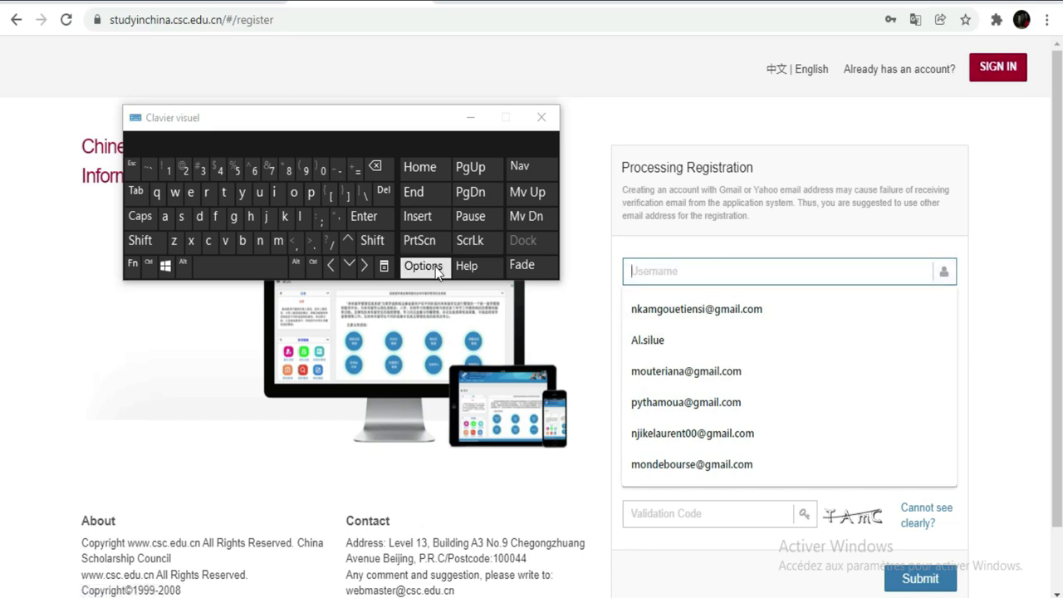
left_click(662, 266)
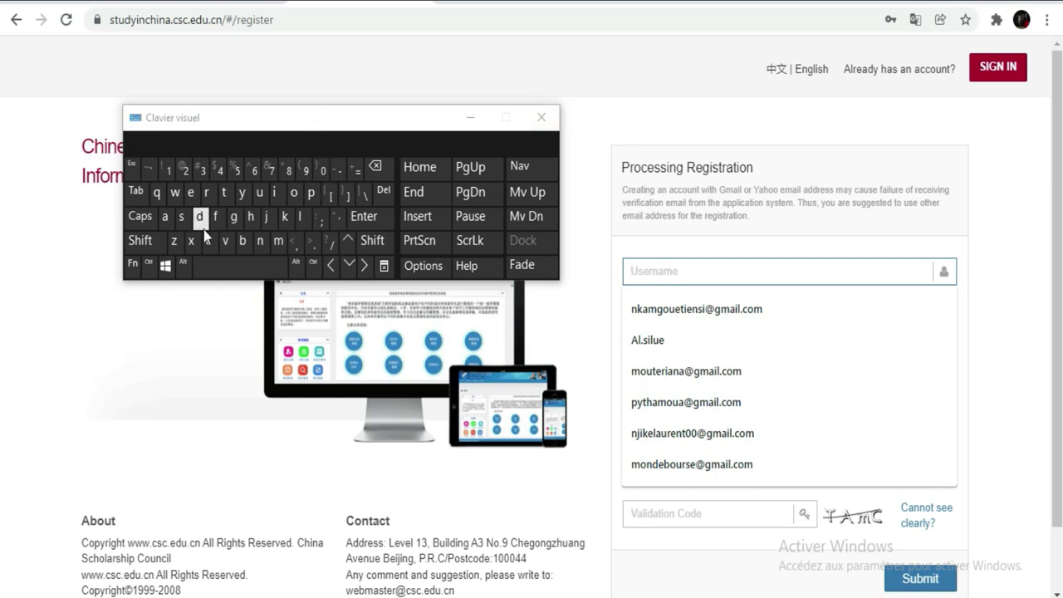
left_click(149, 241)
left_click(311, 193)
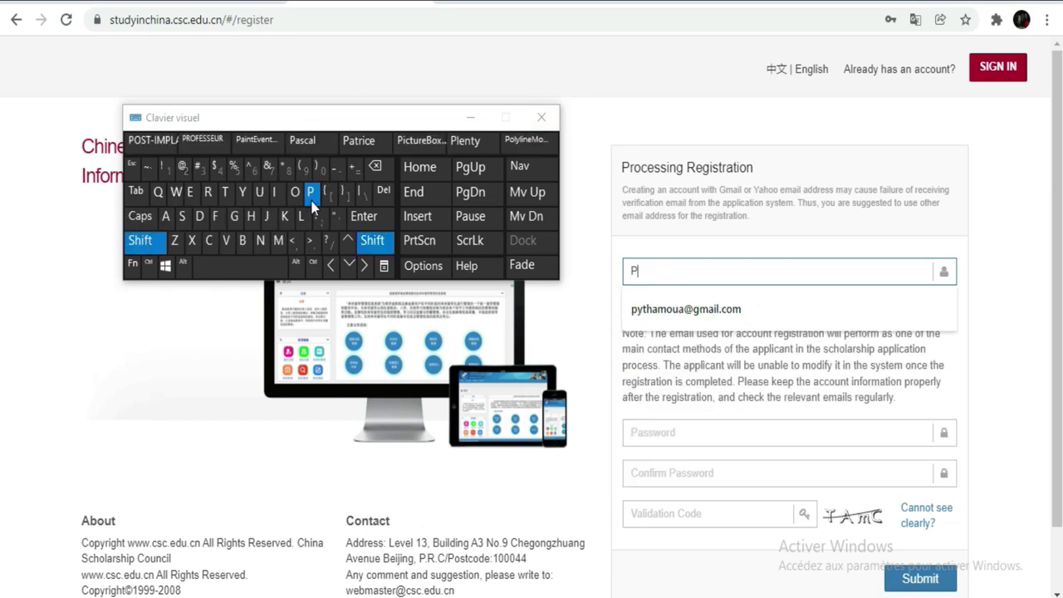
left_click(242, 193)
left_click(224, 193)
left_click(252, 218)
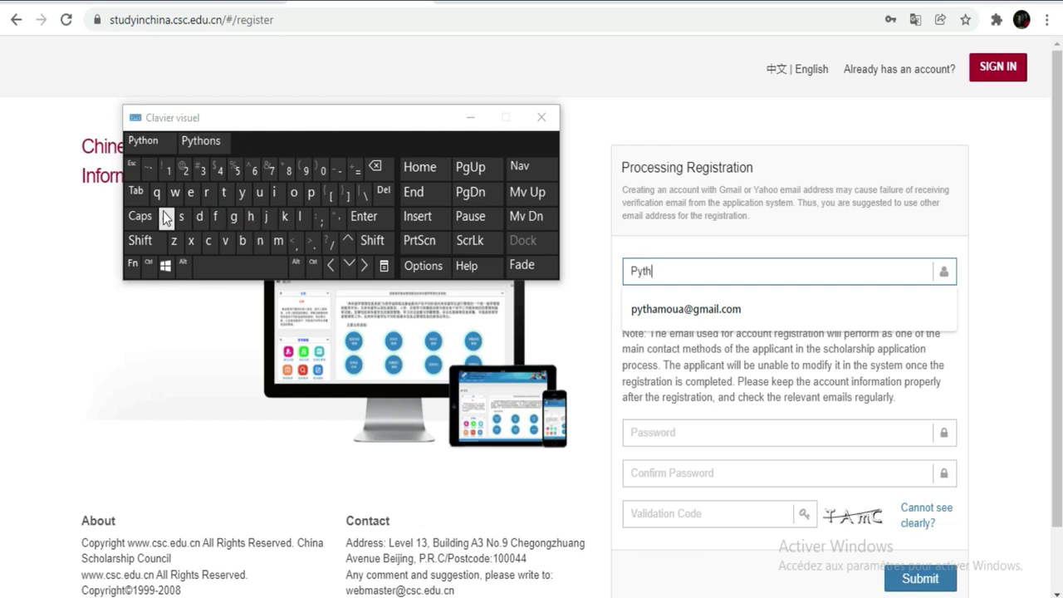
left_click(165, 216)
left_click(593, 278)
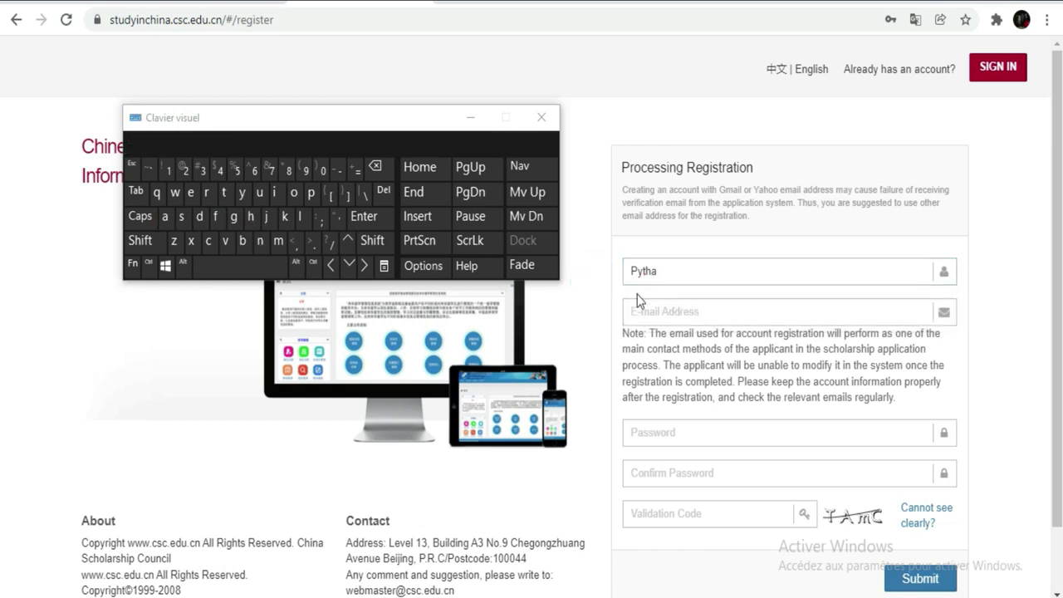
Fill in the applicant's e-mail address, completing it from the saved suggestion
left_click(644, 299)
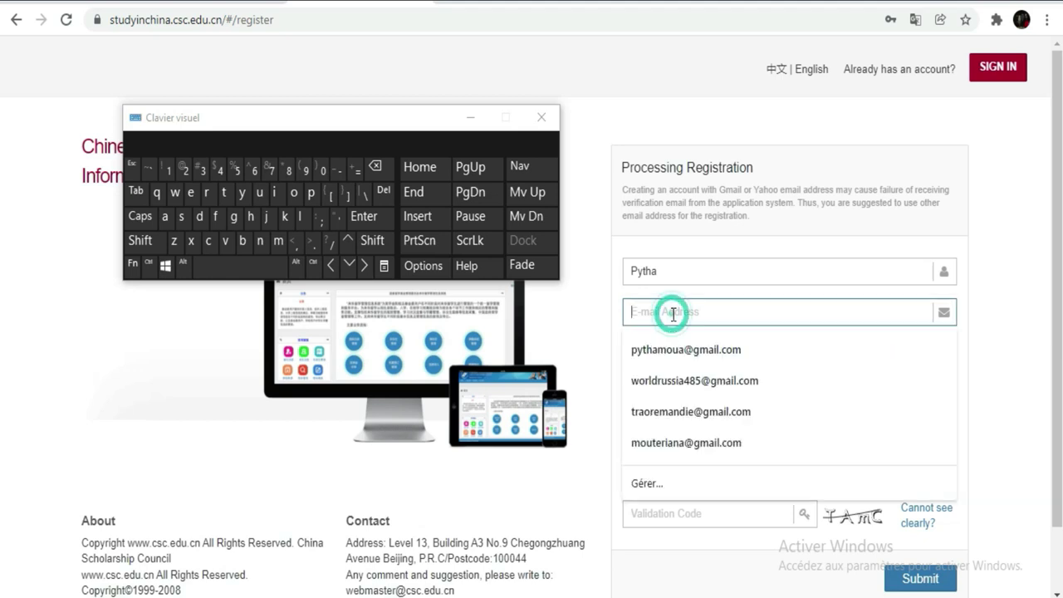
left_click(277, 246)
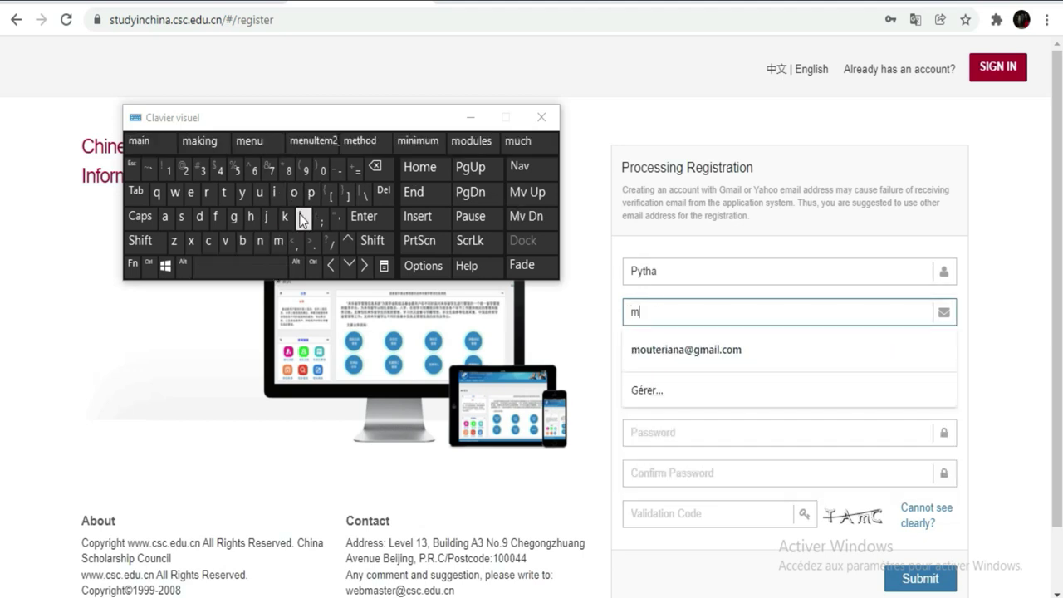
left_click(294, 196)
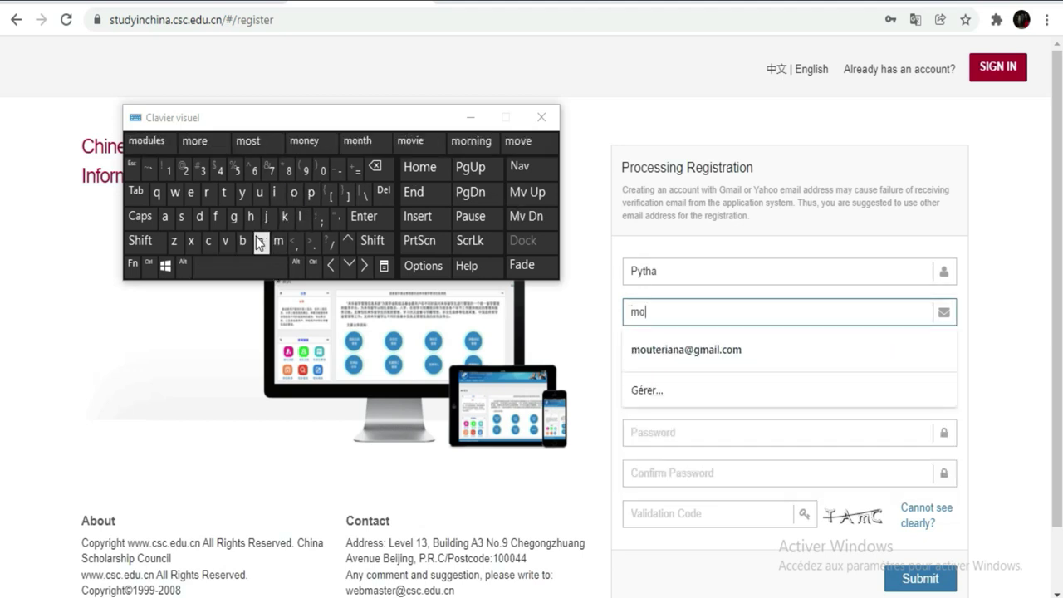
left_click(260, 241)
left_click(200, 218)
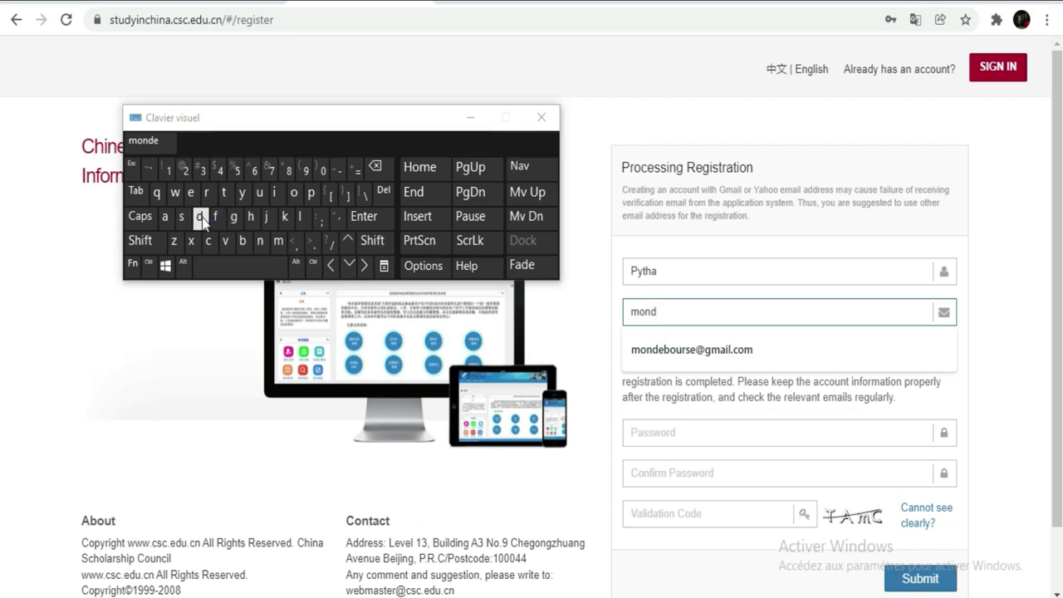
left_click(657, 350)
Enter the new account's password in the registration form's password field
left_click(708, 434)
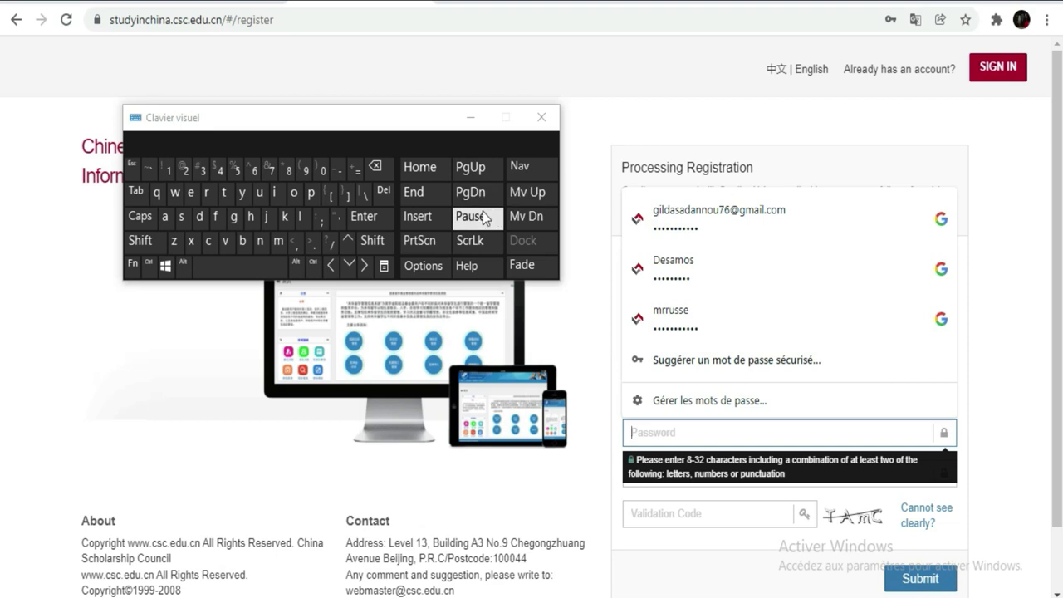
left_click(140, 240)
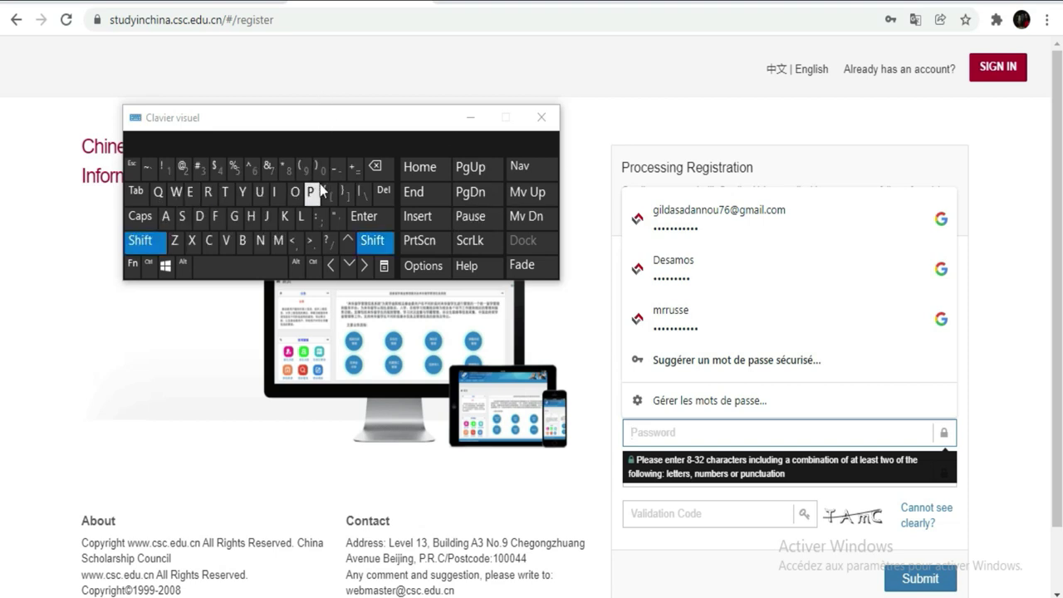
left_click(295, 191)
left_click(277, 192)
left_click(277, 192)
left_click(260, 241)
left_click(293, 193)
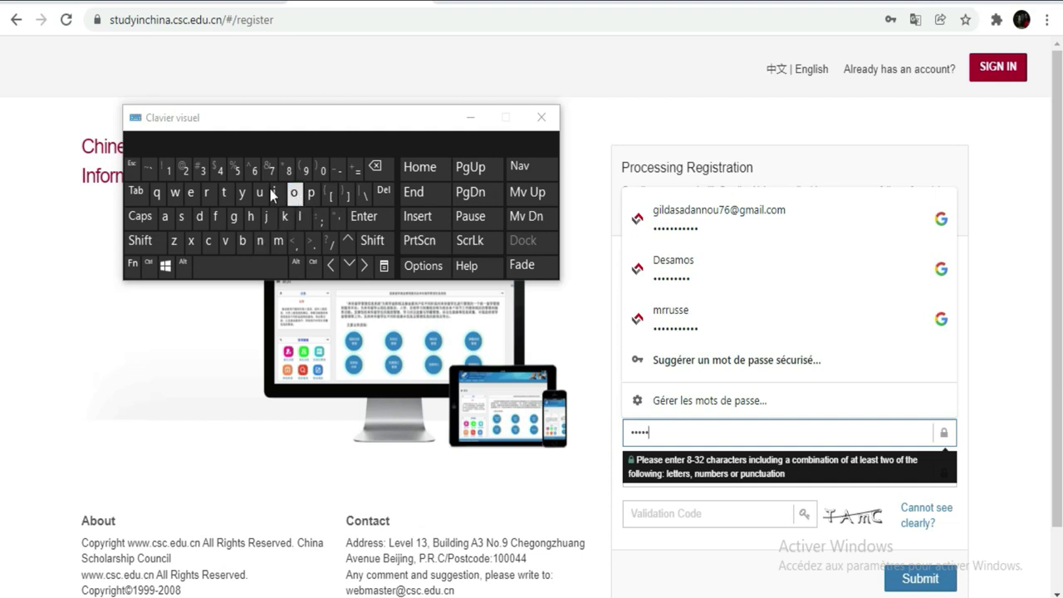
left_click(180, 217)
left_click(184, 170)
left_click(322, 171)
left_click(188, 171)
left_click(167, 172)
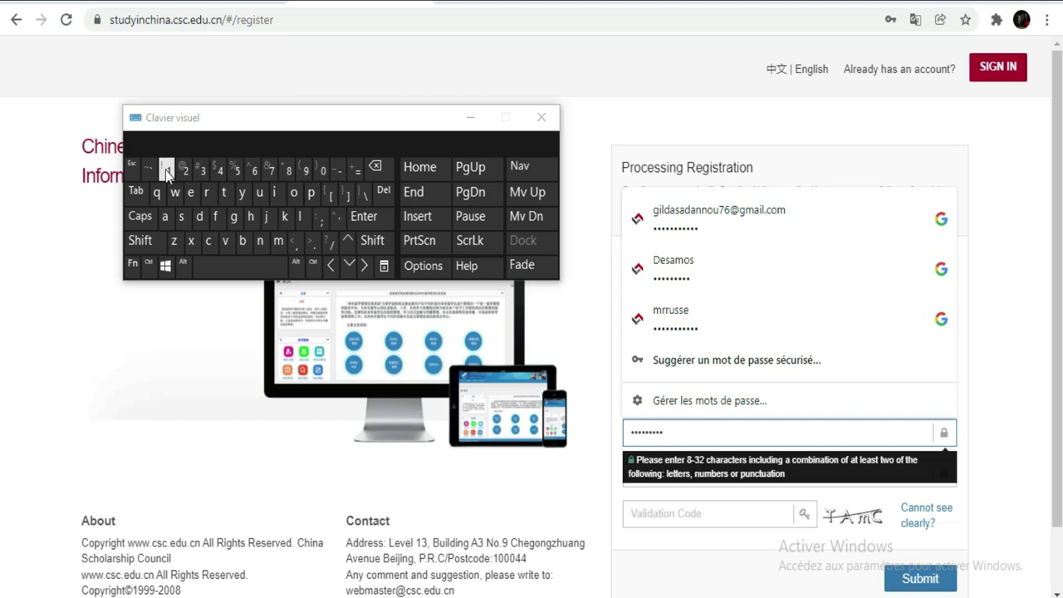
Try to repeat the account password in the password confirmation field
left_click(595, 494)
left_click(632, 476)
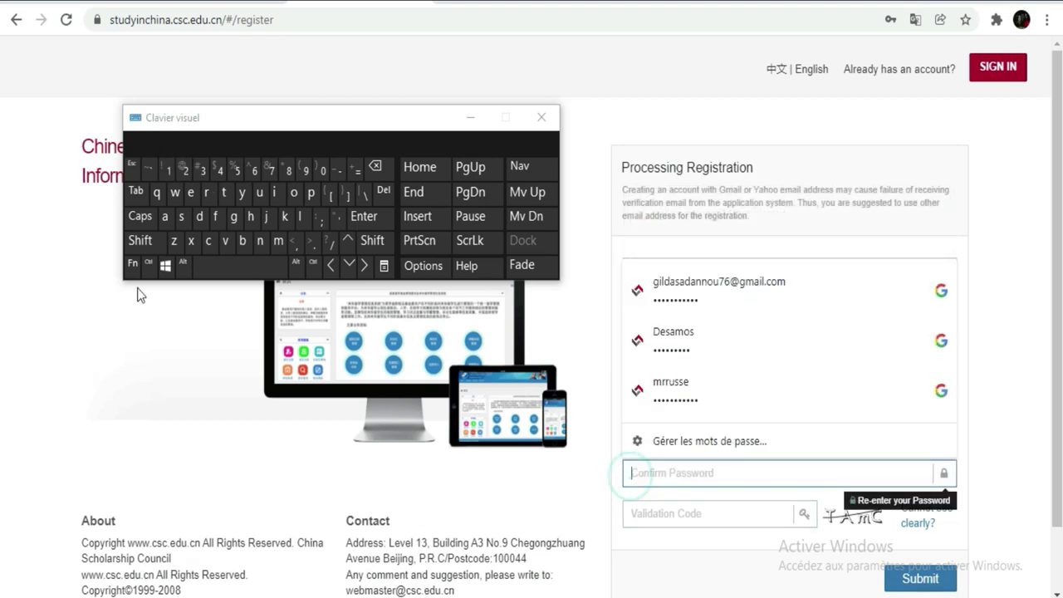
left_click(141, 242)
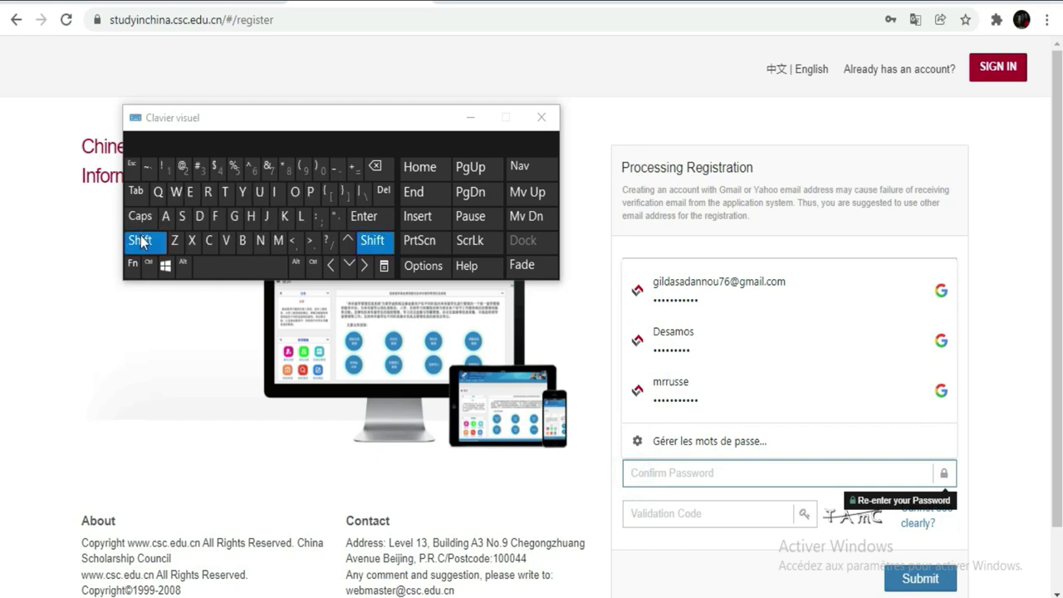
left_click(301, 190)
left_click(267, 216)
left_click(275, 192)
left_click(269, 240)
left_click(294, 191)
left_click(275, 192)
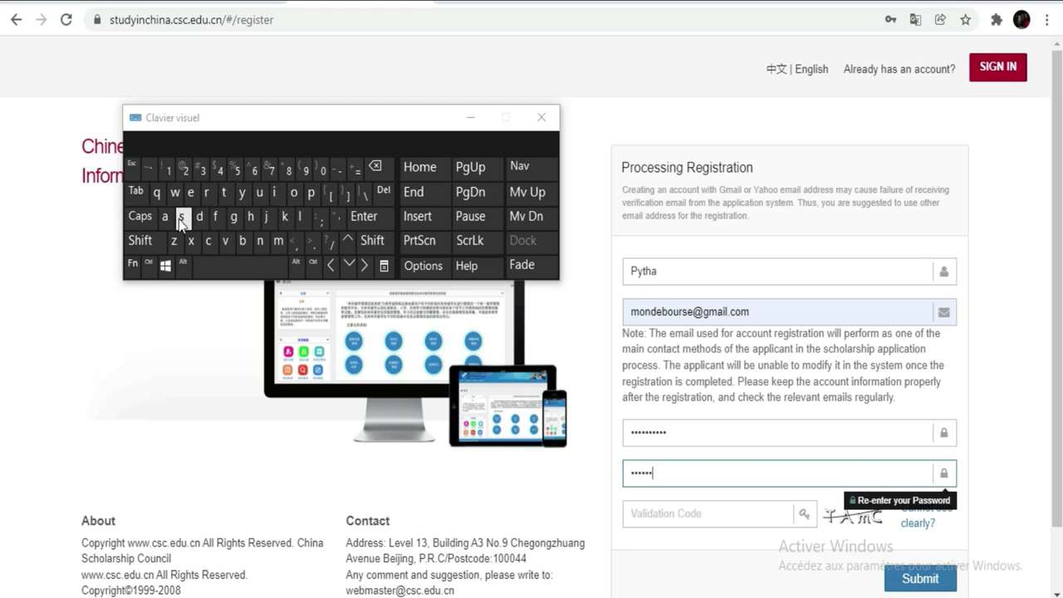
left_click(325, 170)
left_click(185, 170)
left_click(656, 513)
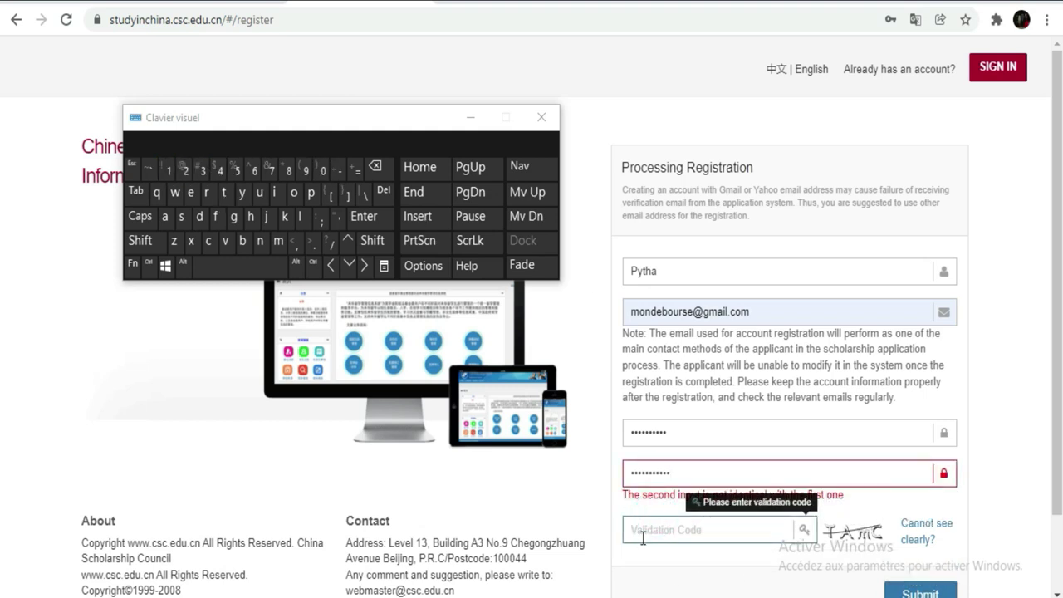
left_click(840, 501)
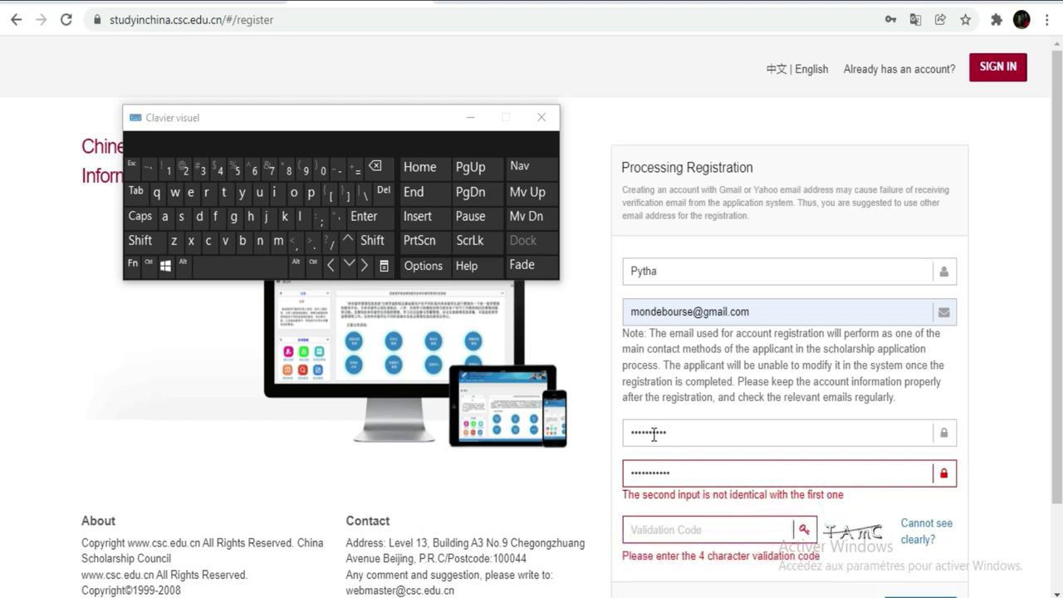
Replace the whole password confirmation entry by entering the account password again
left_click_drag(685, 474, 587, 467)
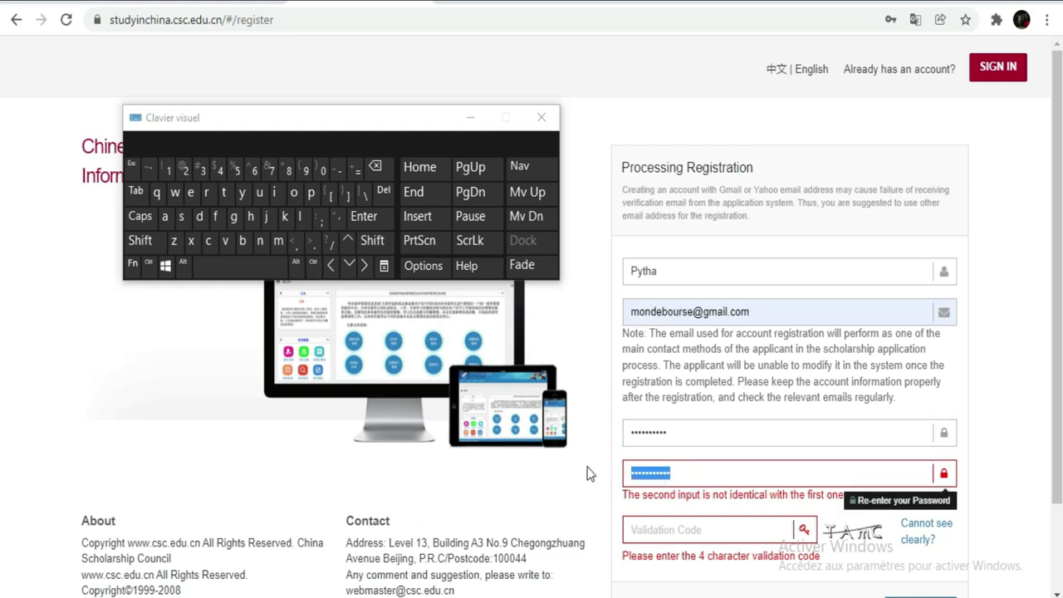
left_click(141, 241)
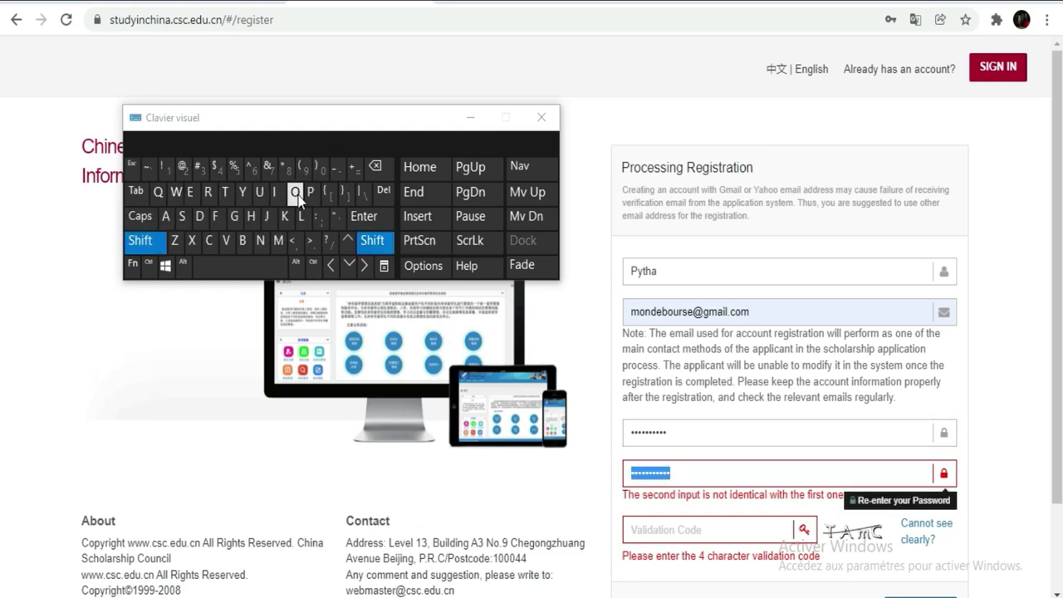
left_click(295, 192)
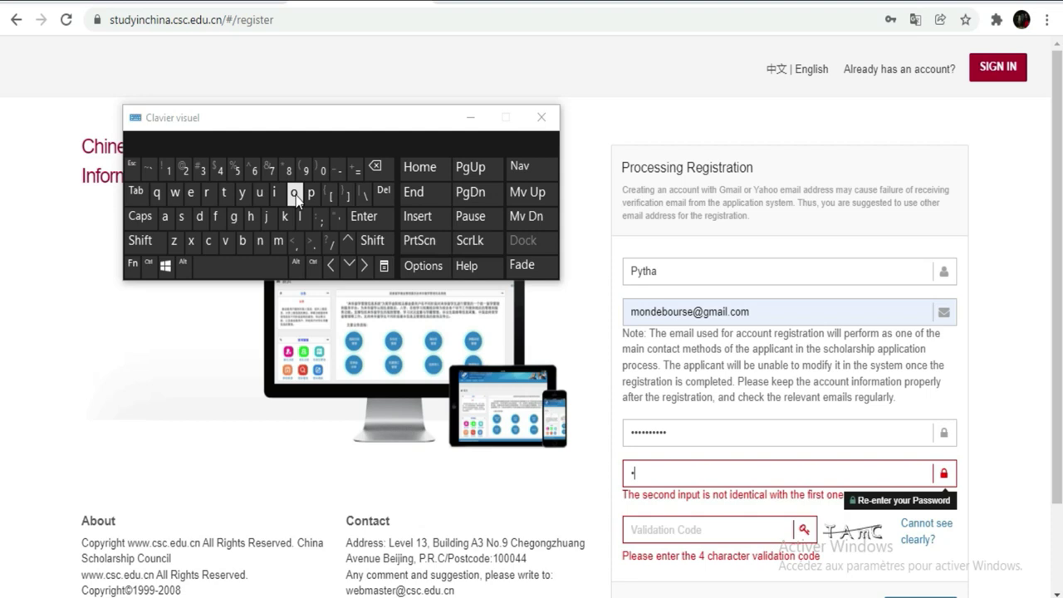
left_click(253, 218)
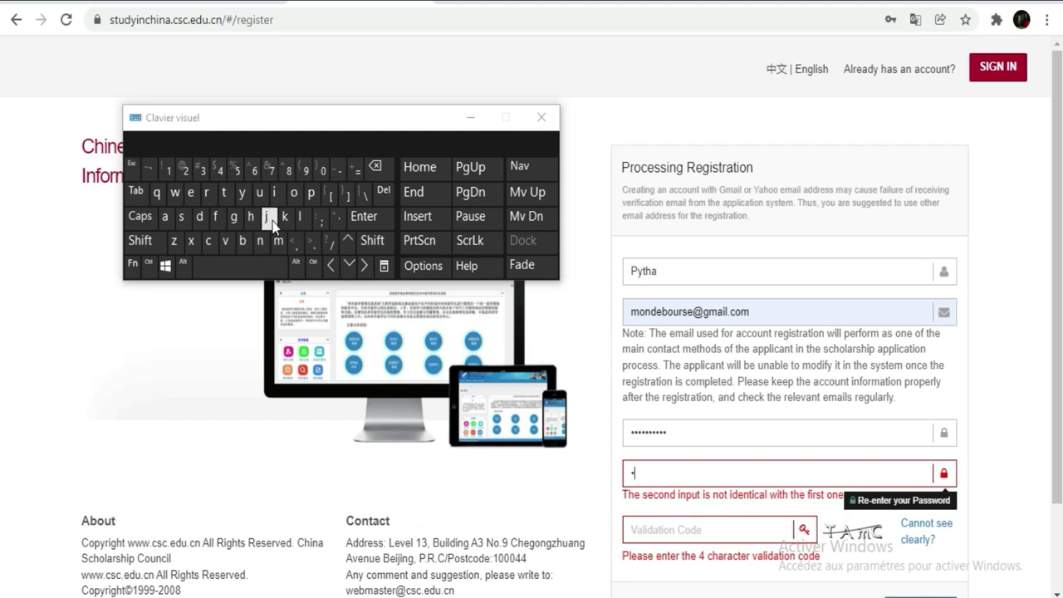
left_click(294, 192)
left_click(275, 192)
left_click(181, 215)
left_click(184, 169)
left_click(324, 171)
left_click(193, 169)
left_click(169, 170)
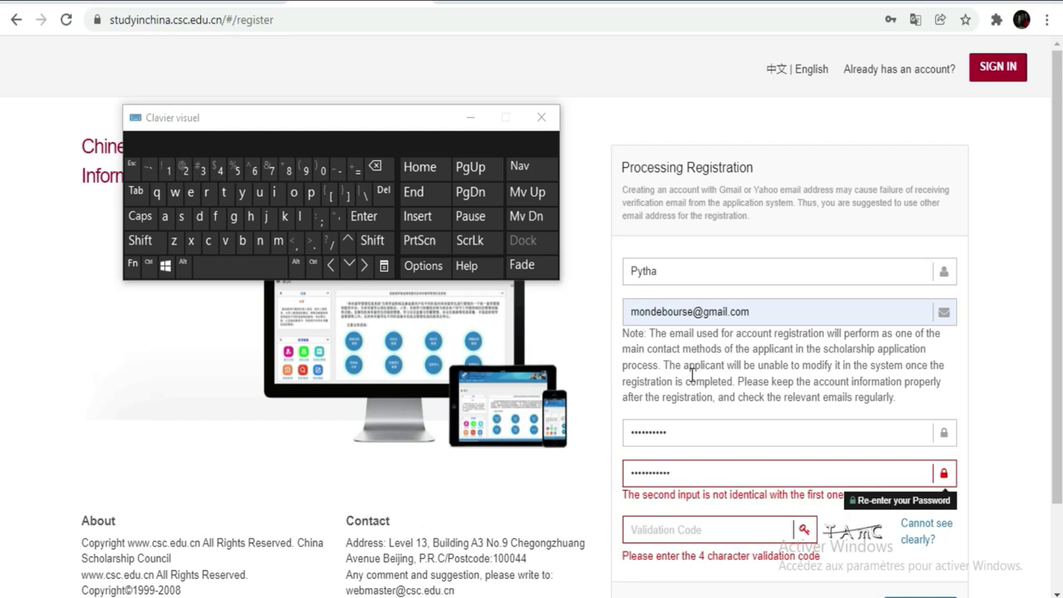
Try to fill in the validation code from the image displayed beside the field
left_click(749, 528)
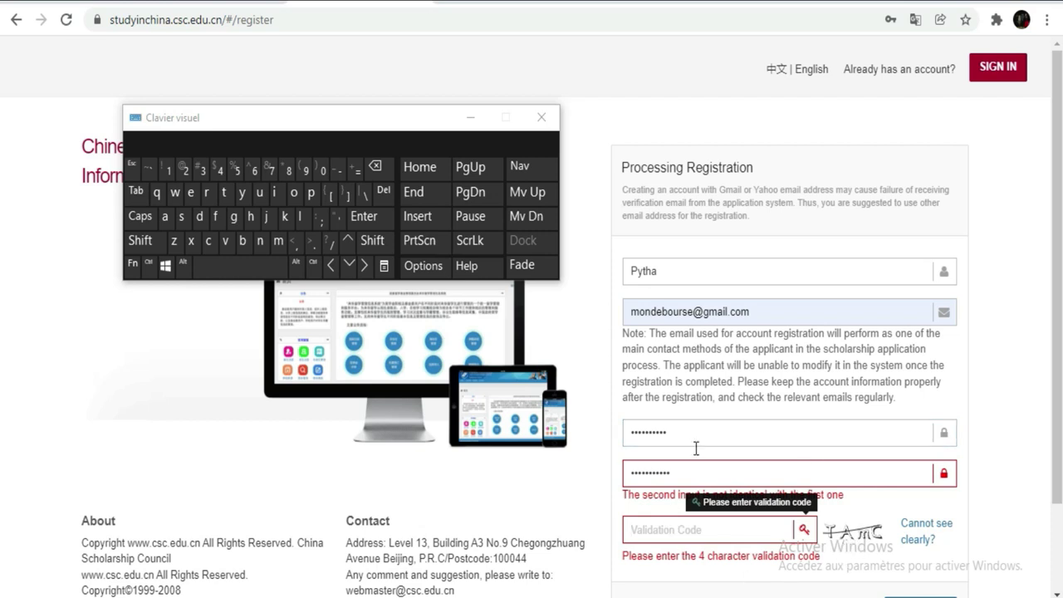
left_click(141, 242)
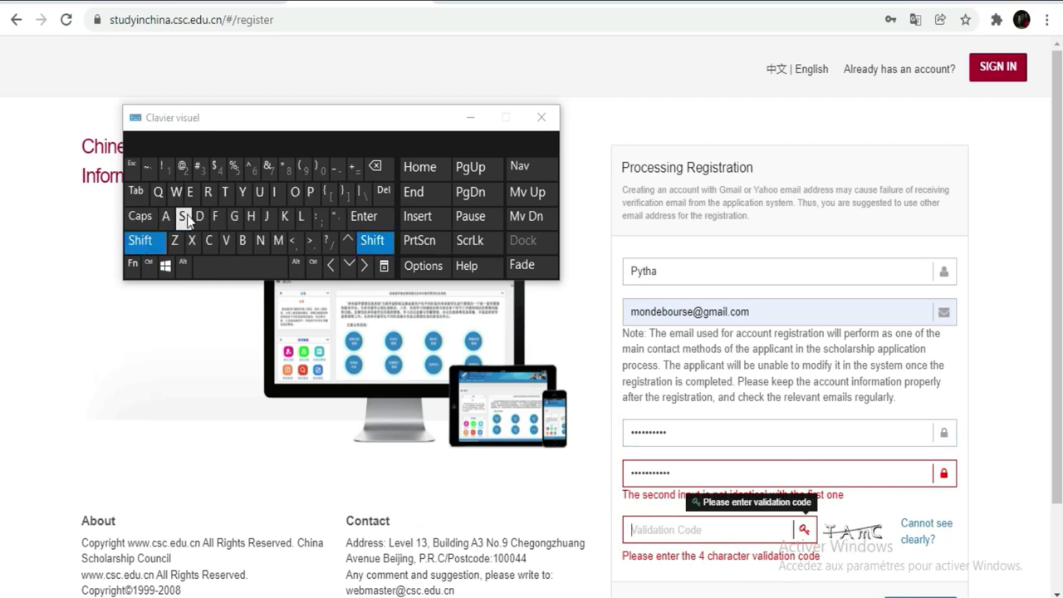
left_click(226, 198)
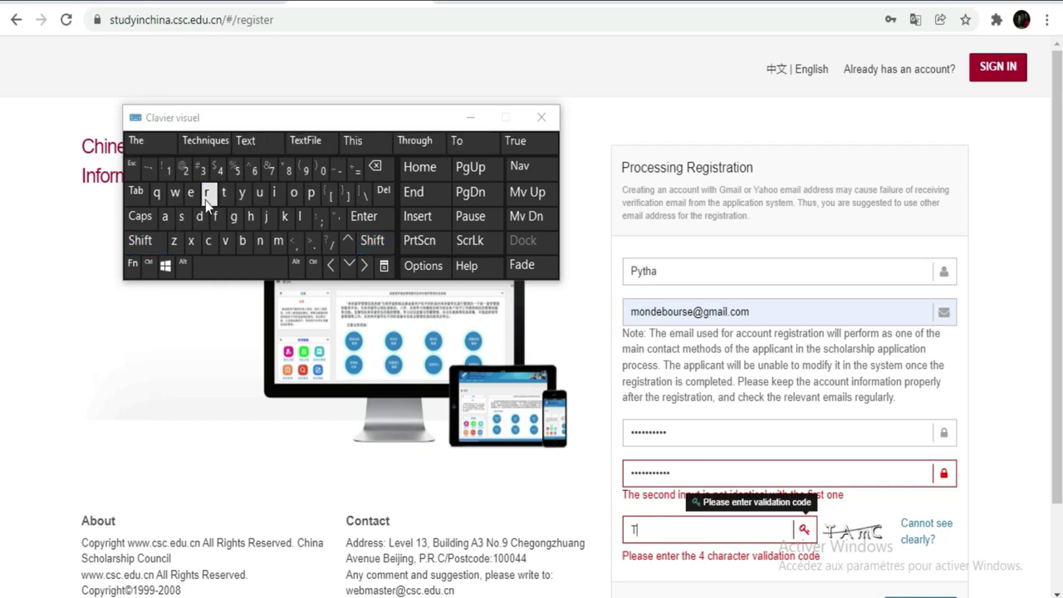
left_click(138, 247)
left_click(166, 217)
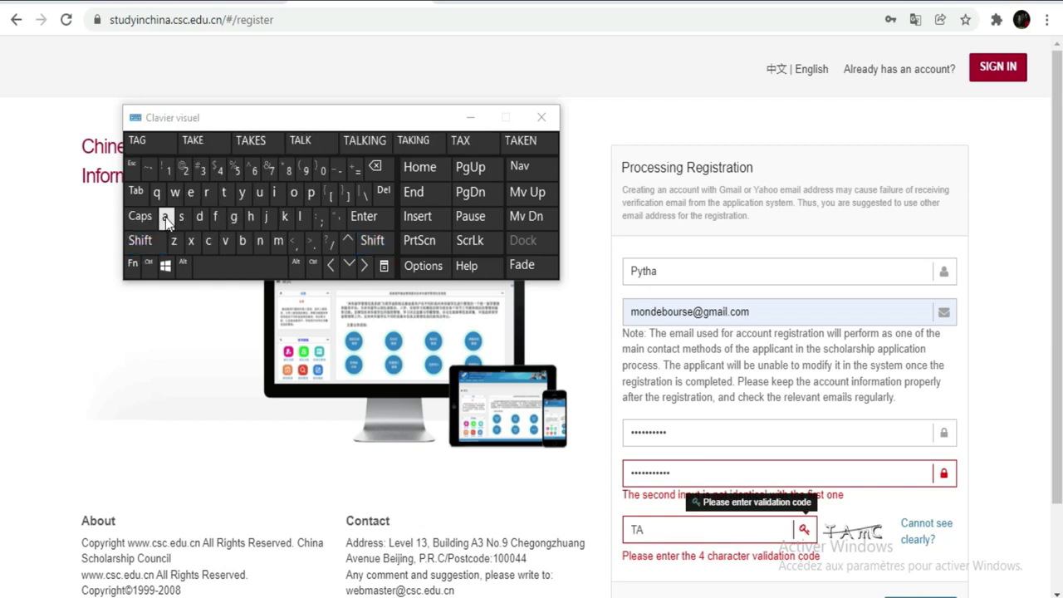
left_click(281, 248)
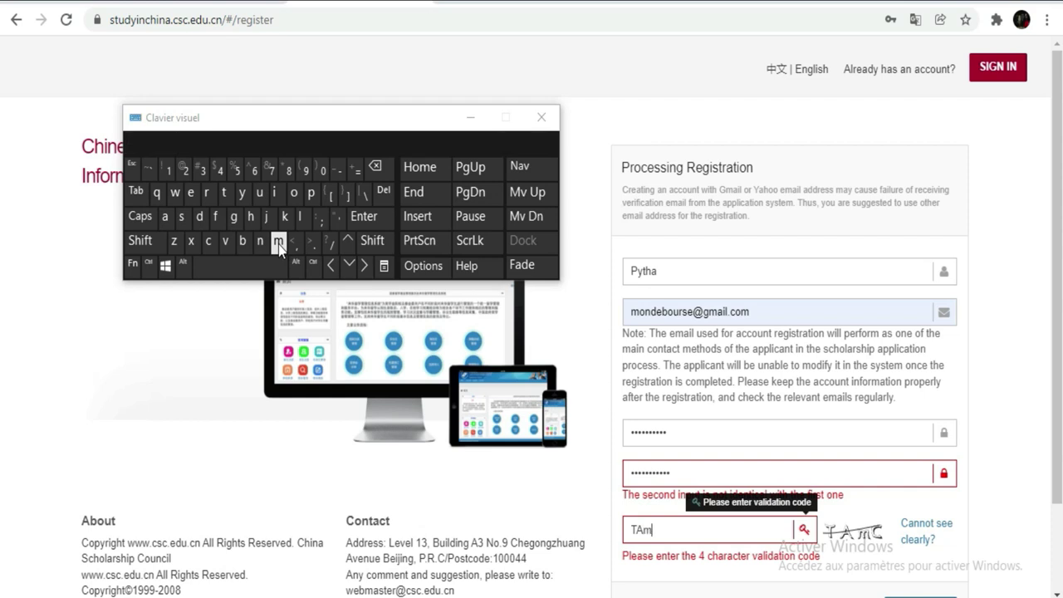
left_click(155, 243)
left_click(209, 240)
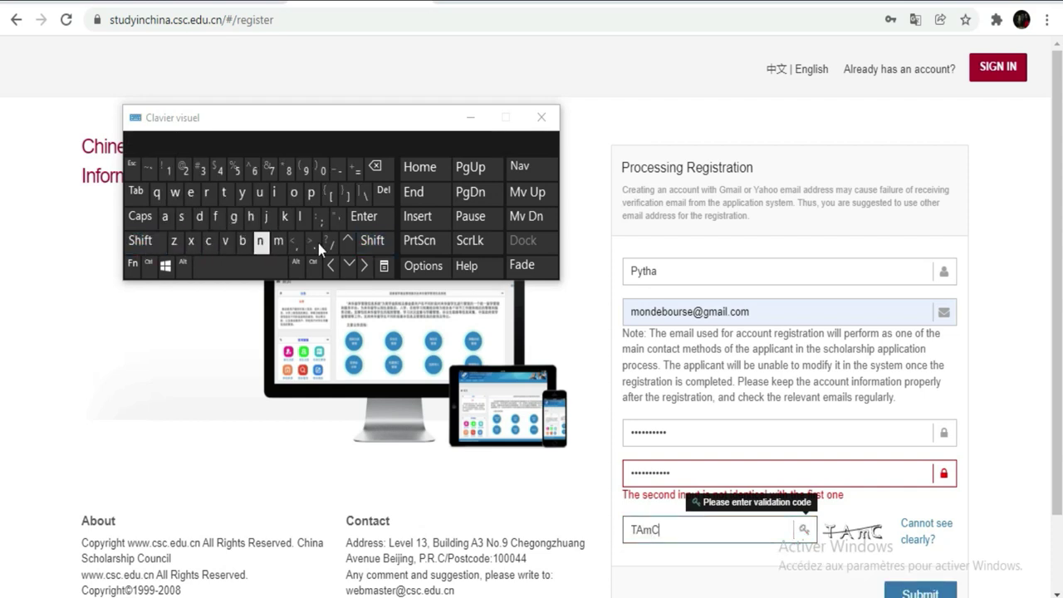
Replace the entry in the first password field by entering the account password again to match the confirmation
scroll(772, 331, "down", 2)
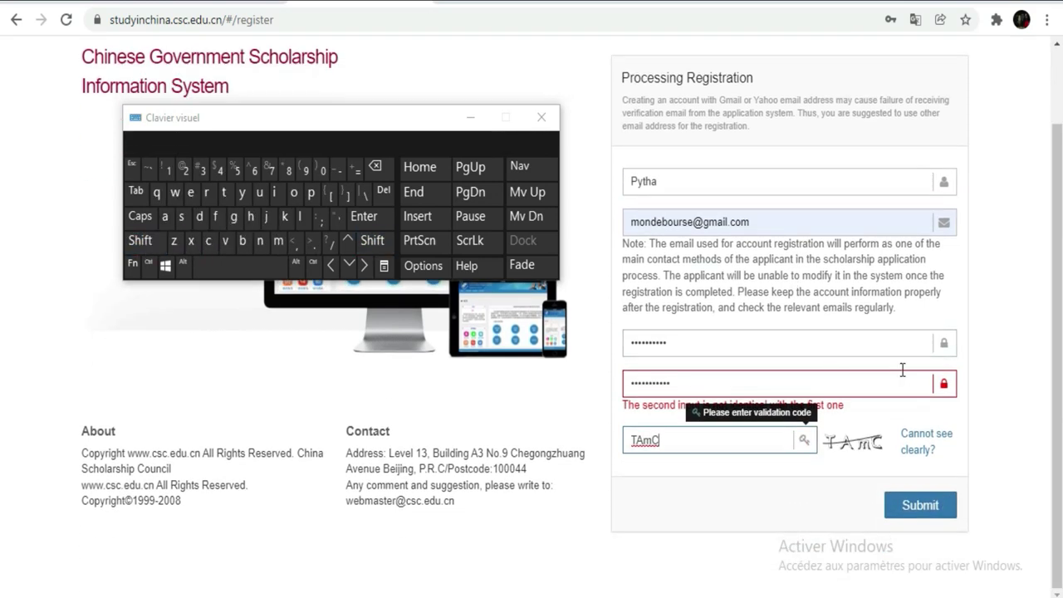
left_click(666, 348)
left_click_drag(671, 340, 603, 344)
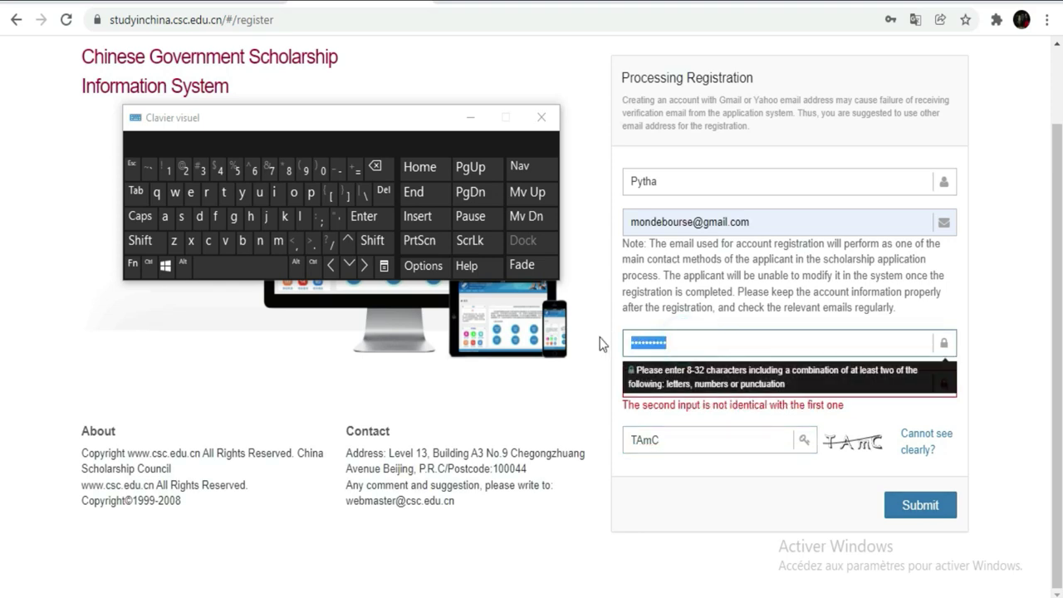
left_click(149, 240)
left_click(291, 199)
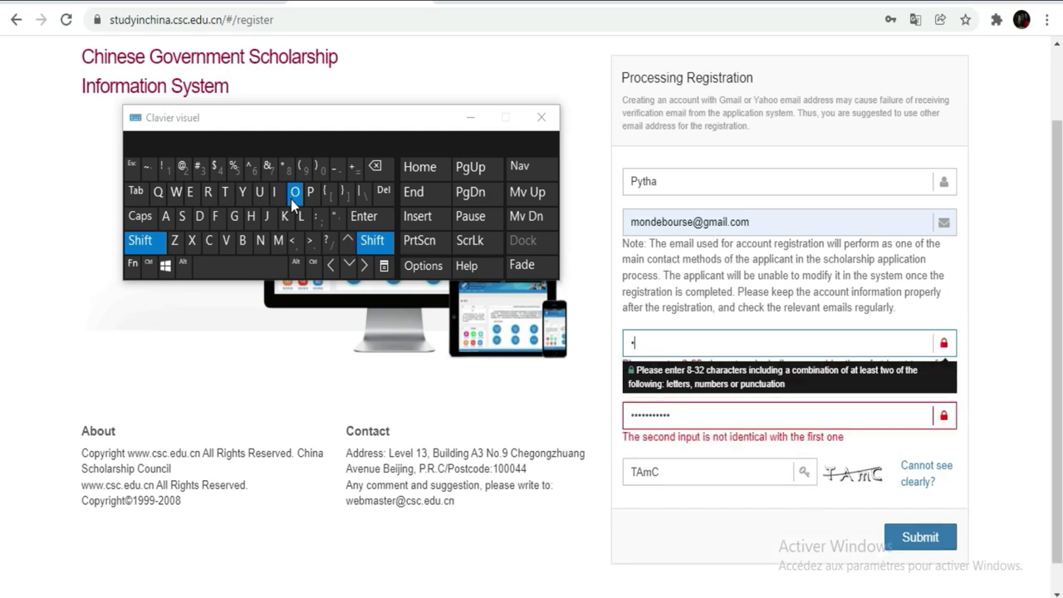
left_click(269, 219)
left_click(276, 191)
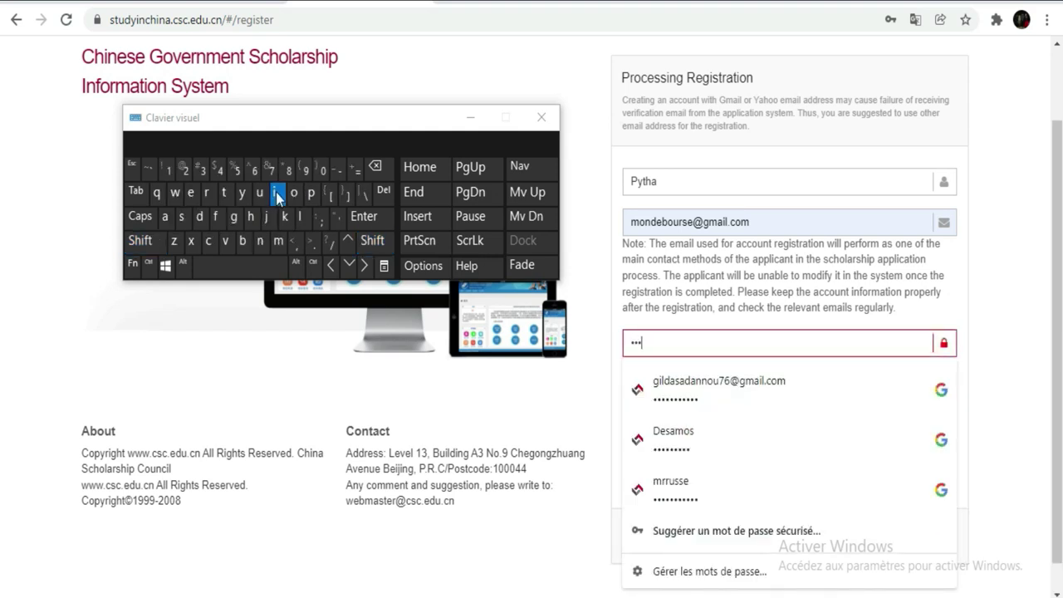
left_click(294, 199)
left_click(275, 196)
left_click(187, 174)
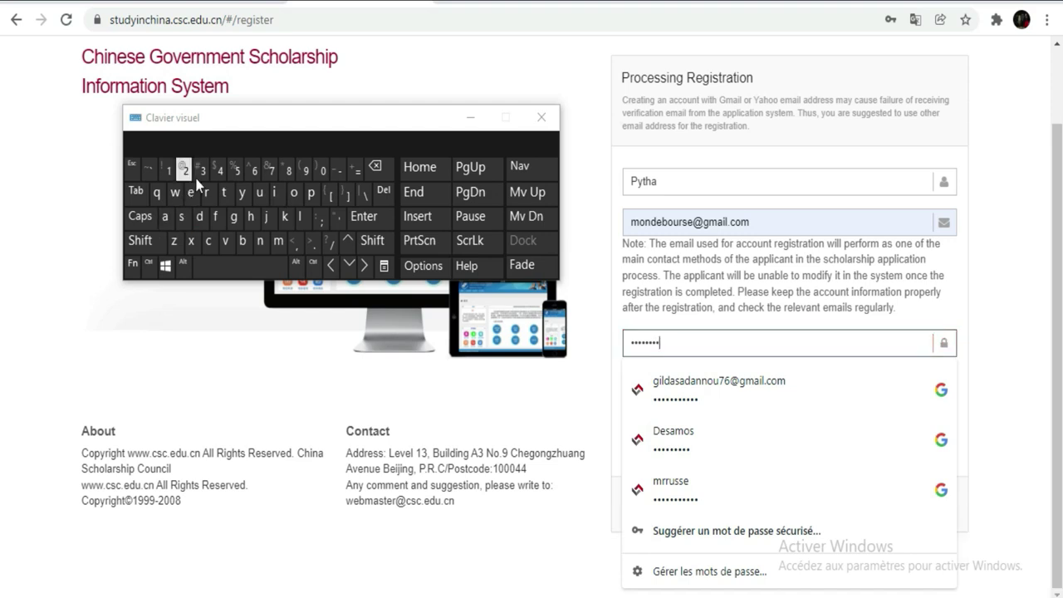
left_click(324, 172)
left_click(186, 174)
left_click(281, 286)
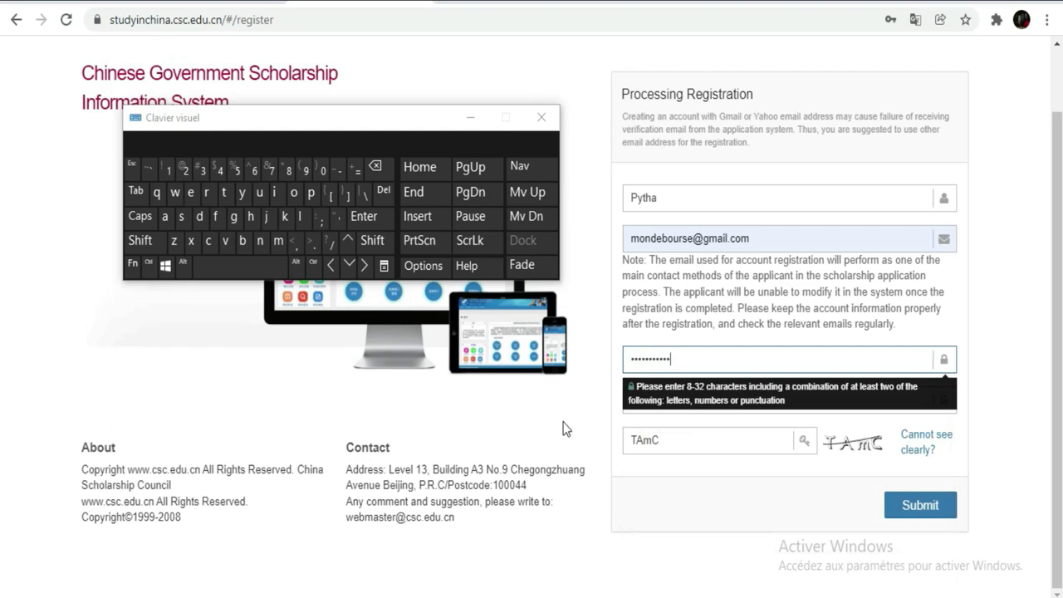
left_click(605, 521)
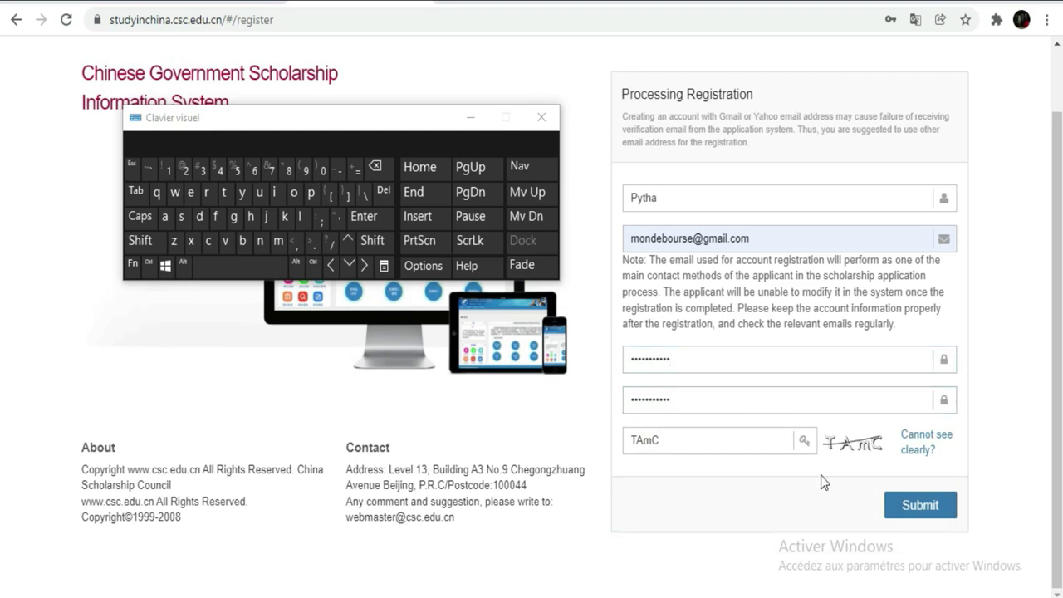
Try to submit the registration form and request a new validation code image
left_click(910, 516)
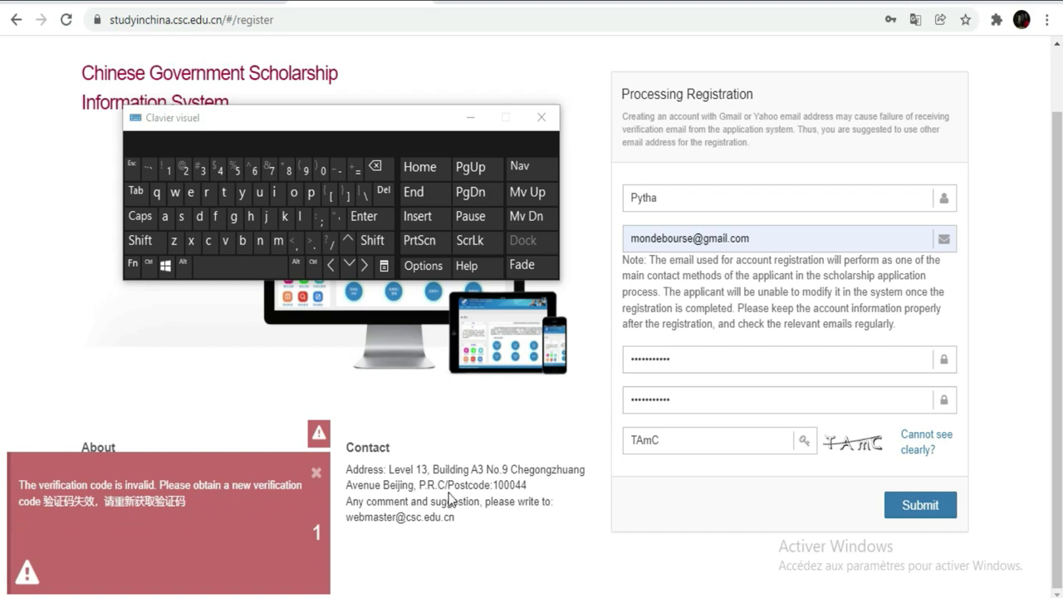
left_click(667, 441)
double_click(668, 441)
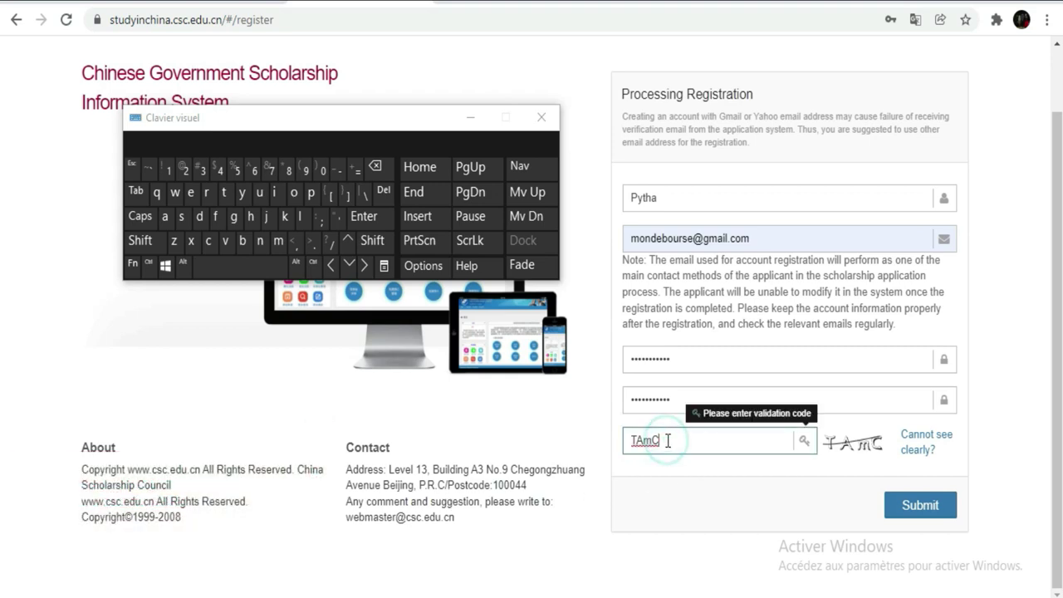
left_click(914, 440)
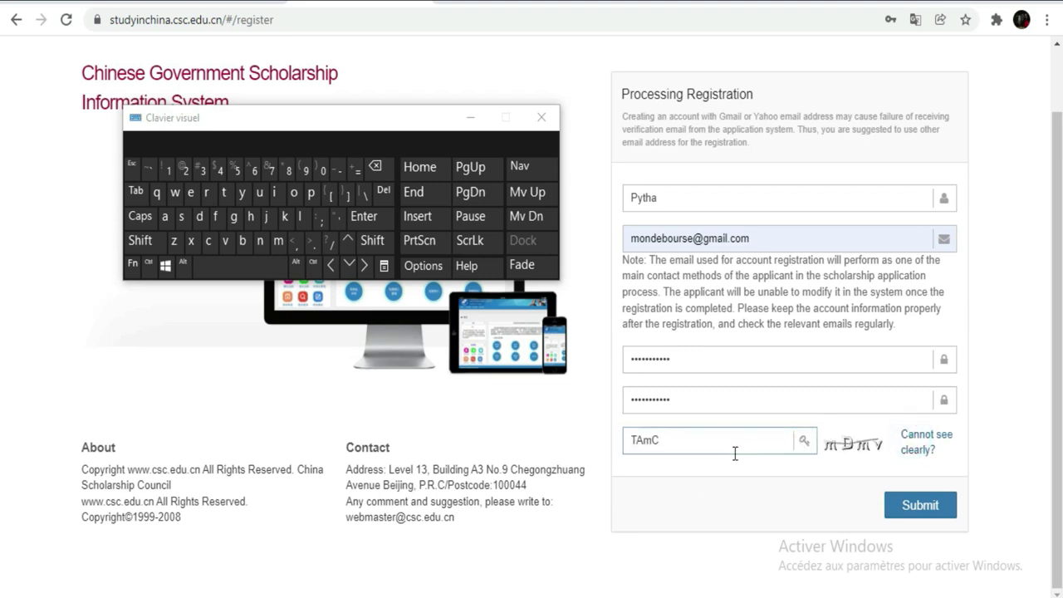
Replace the validation code with the one from the new image and submit the registration
double_click(678, 441)
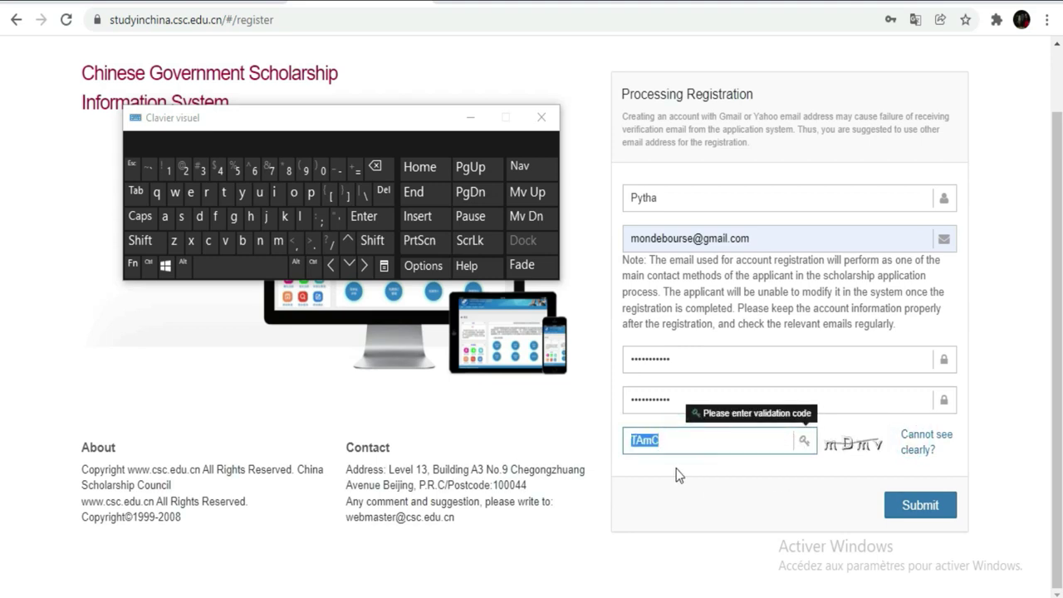
left_click(277, 242)
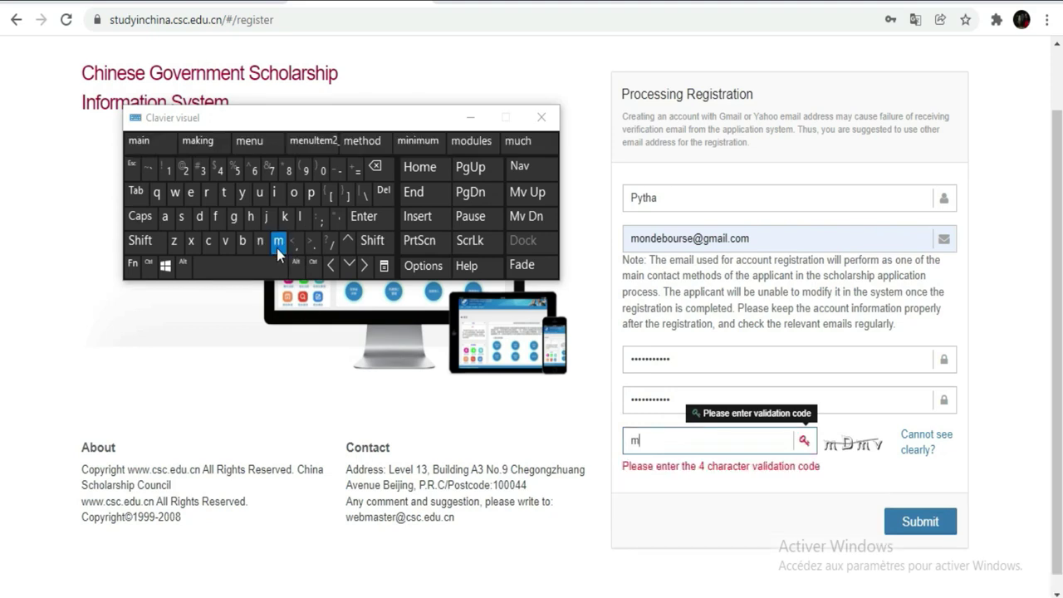
left_click(140, 242)
left_click(200, 217)
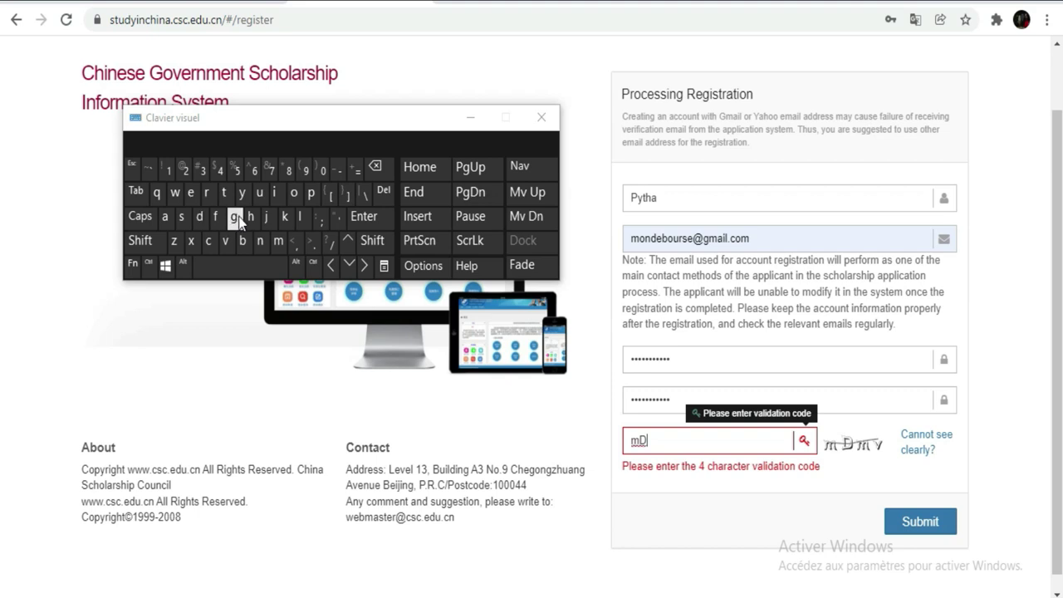
left_click(279, 242)
left_click(225, 241)
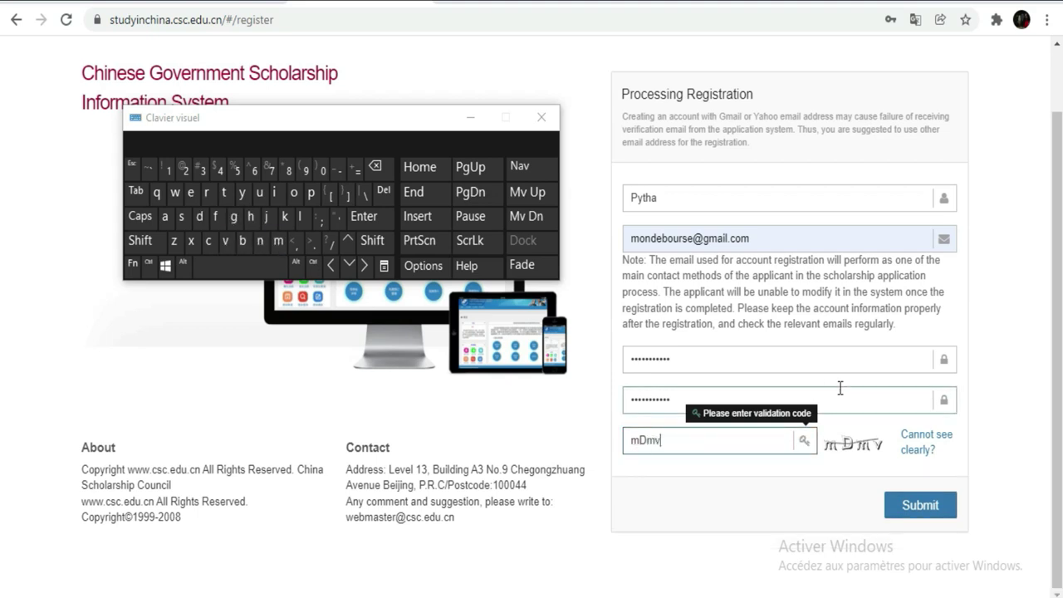
left_click(907, 513)
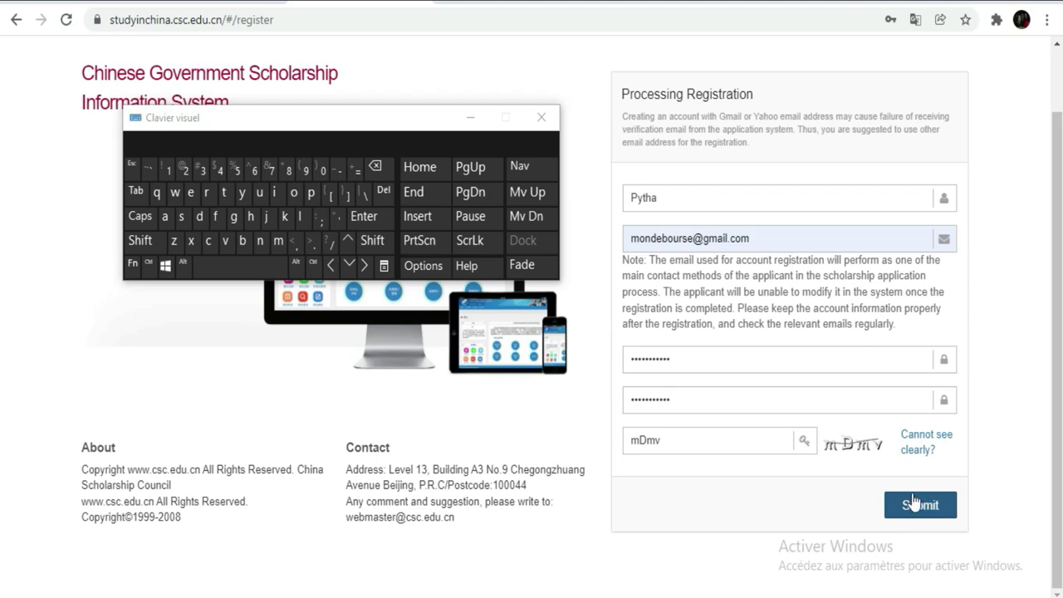
left_click(928, 504)
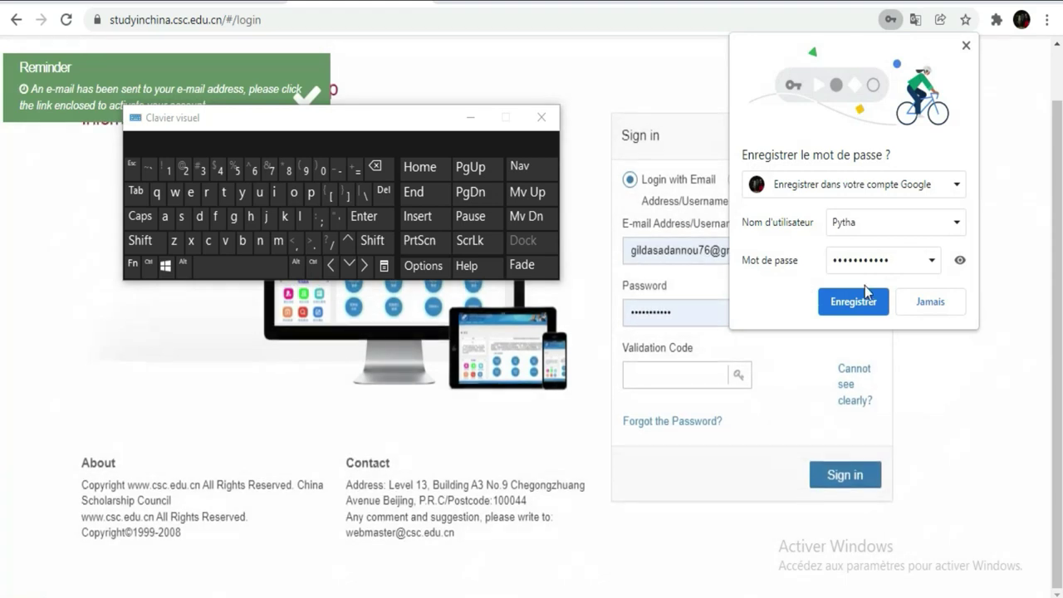
Save the new account's sign-in details in the Google account and move the on-screen keyboard away from the page heading
left_click(853, 303)
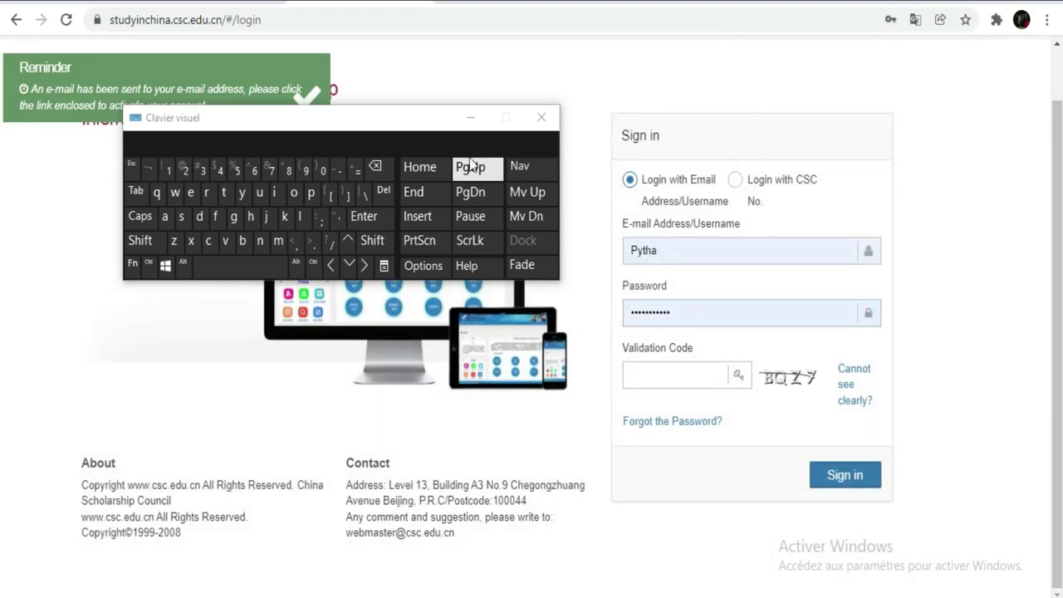
left_click_drag(445, 131, 433, 259)
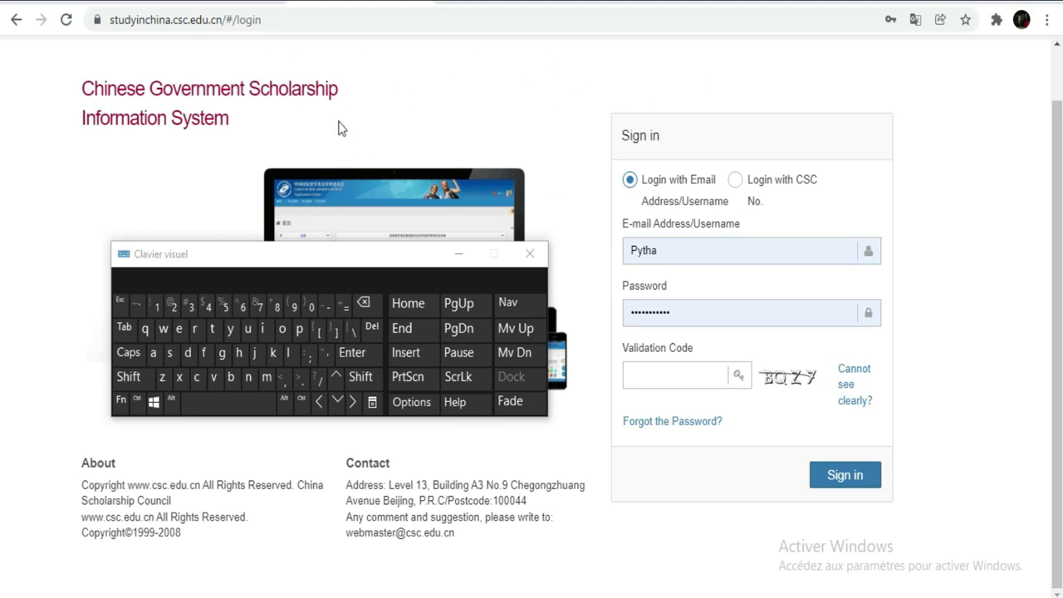
Switch to the Tongji University International Student Service System sign-in page and reposition the on-screen keyboard beside the sign-in form
left_click(641, 1)
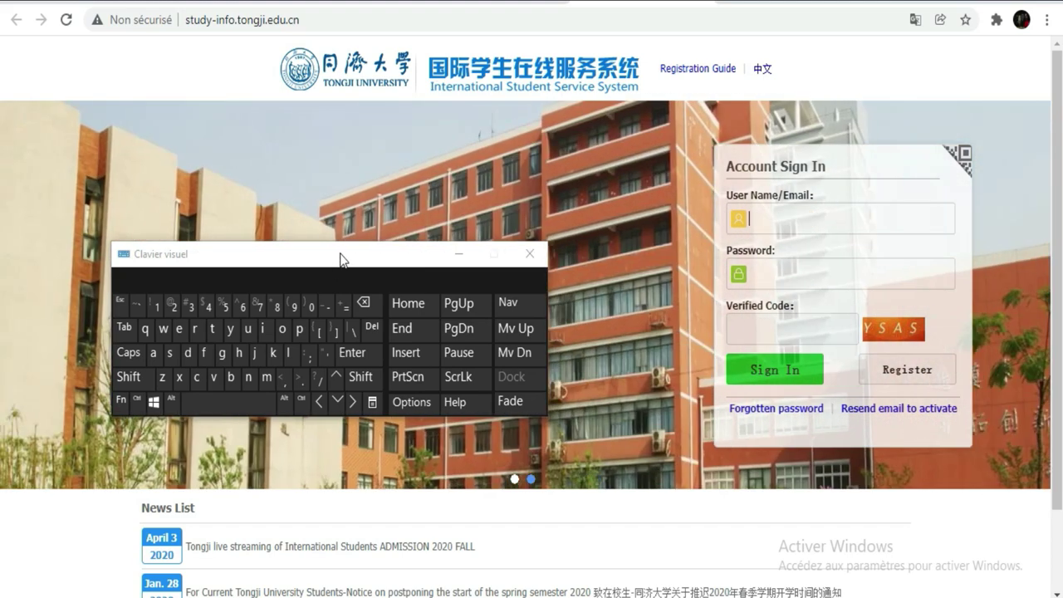
left_click_drag(341, 259, 395, 212)
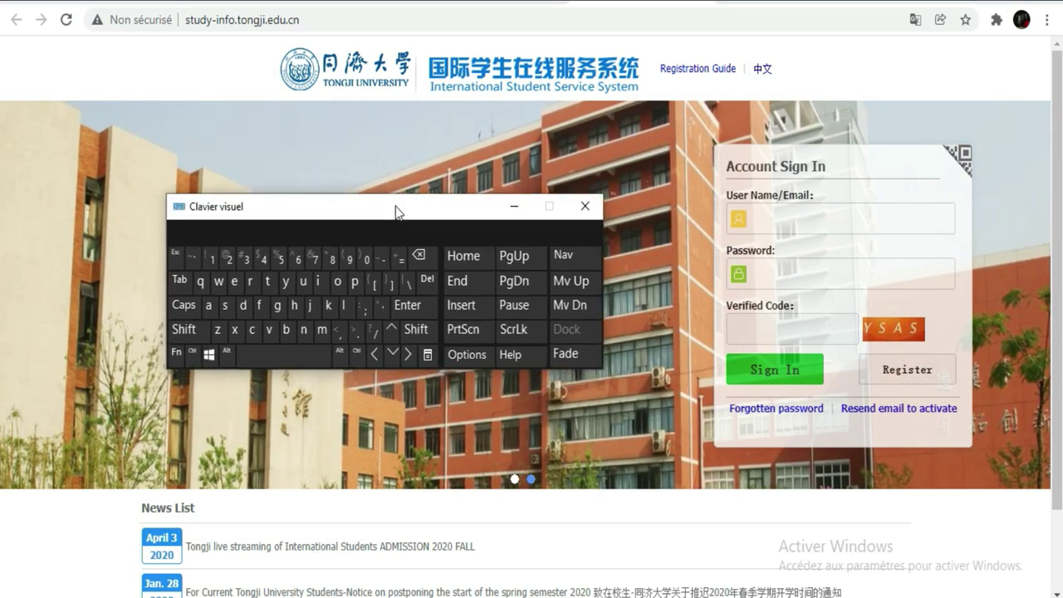